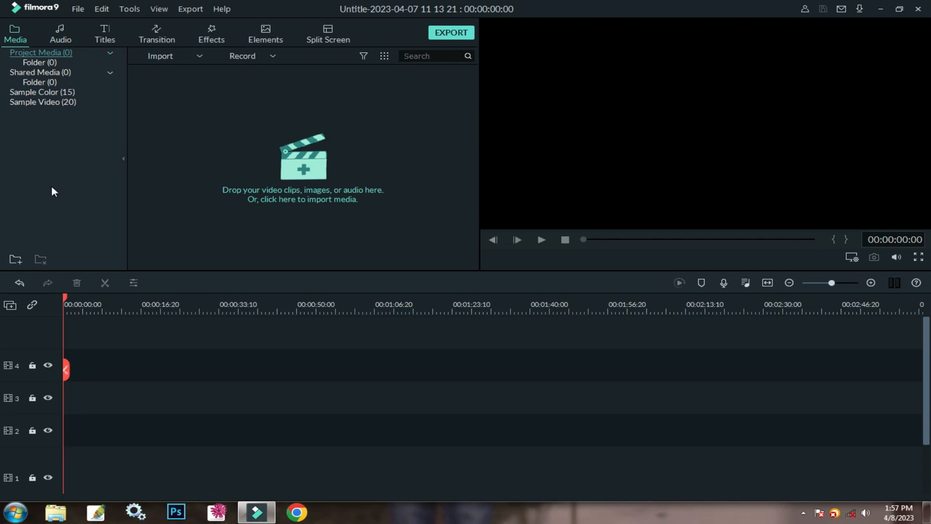
Step: Import the Y2Mate.is - Lyrical Tum Hi Aana video from the Desktop folder into the project media
click(451, 245)
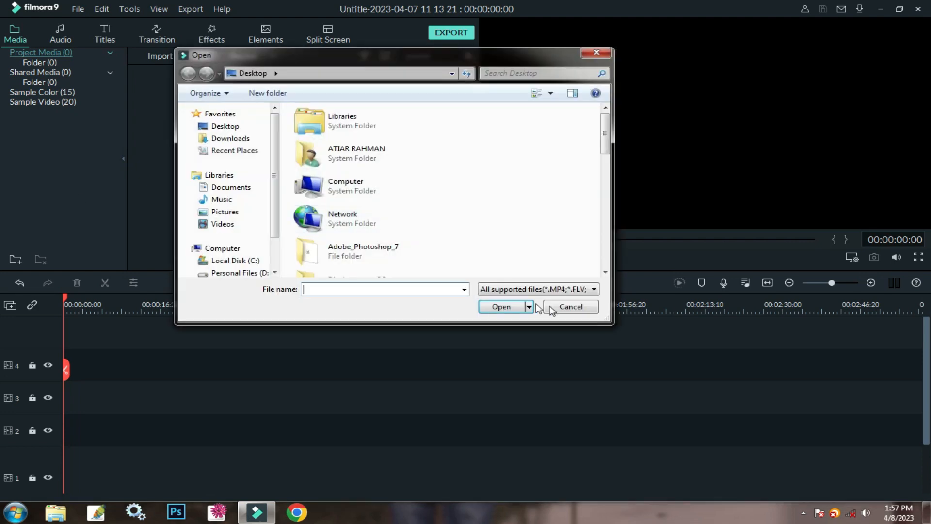
click(552, 307)
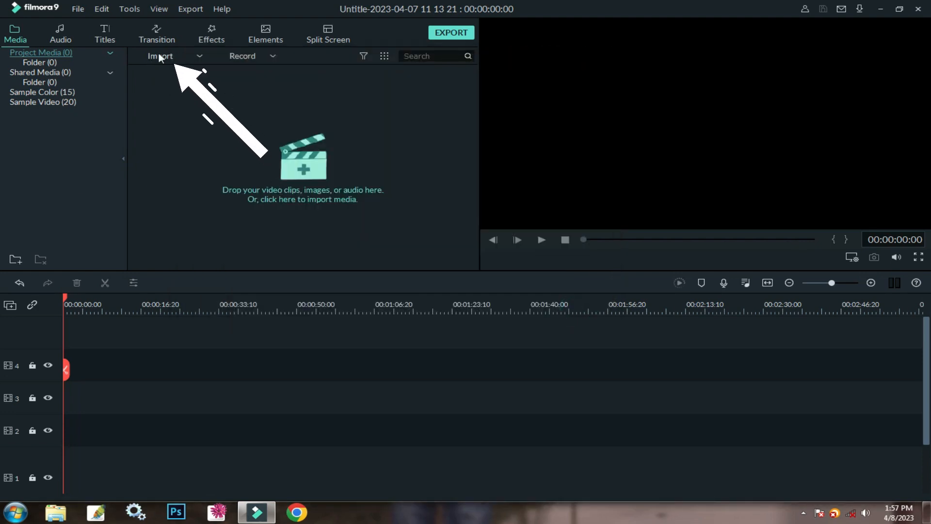
click(160, 57)
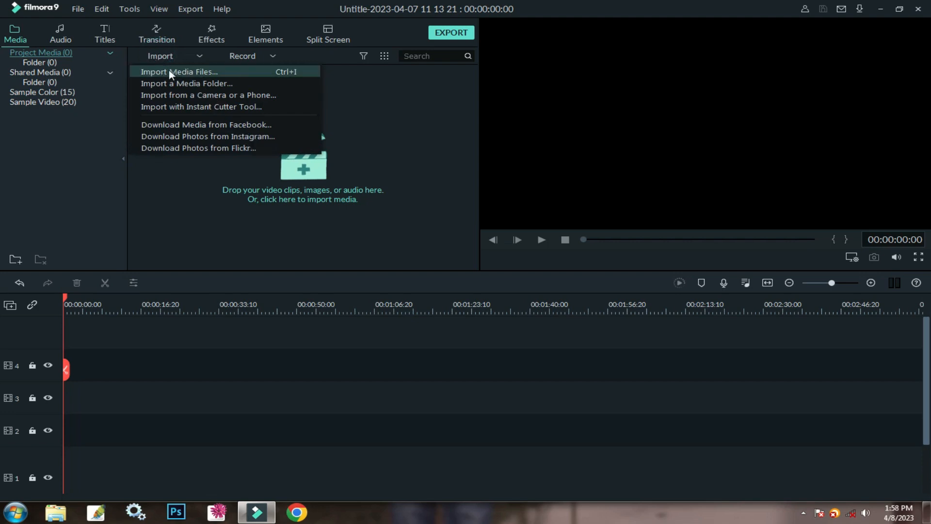
click(170, 72)
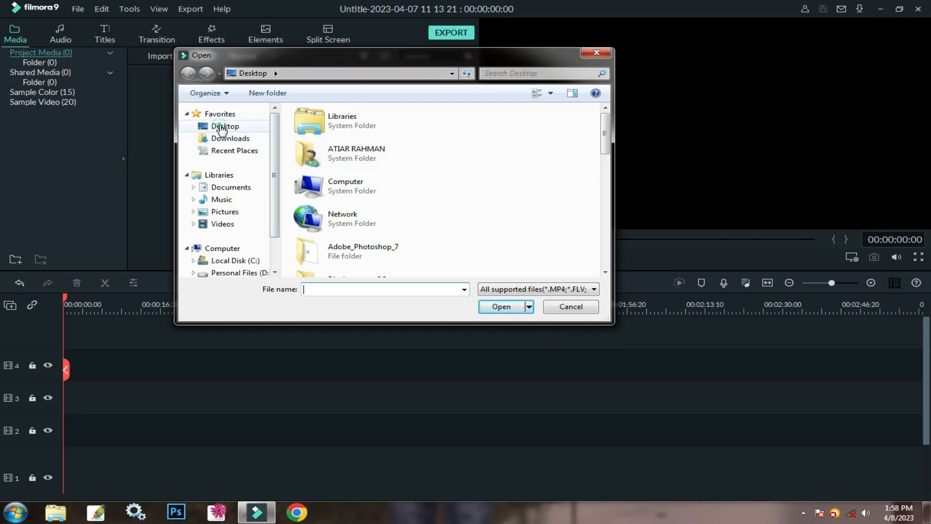
click(221, 127)
drag(605, 135, 606, 255)
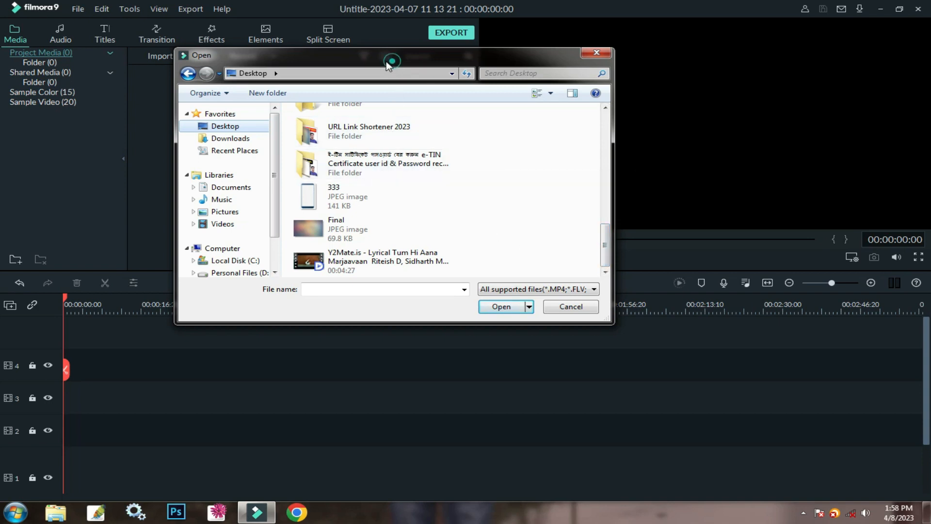
drag(388, 63, 378, 63)
click(326, 263)
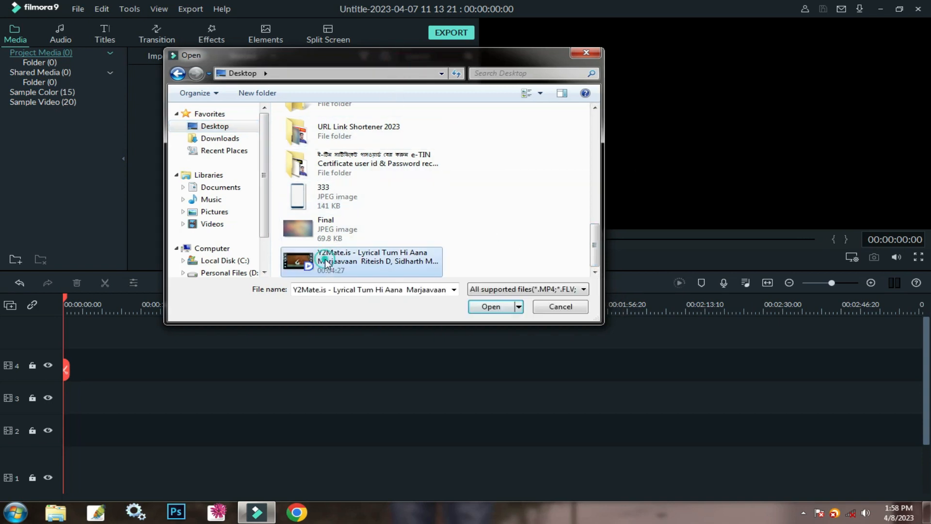
click(485, 306)
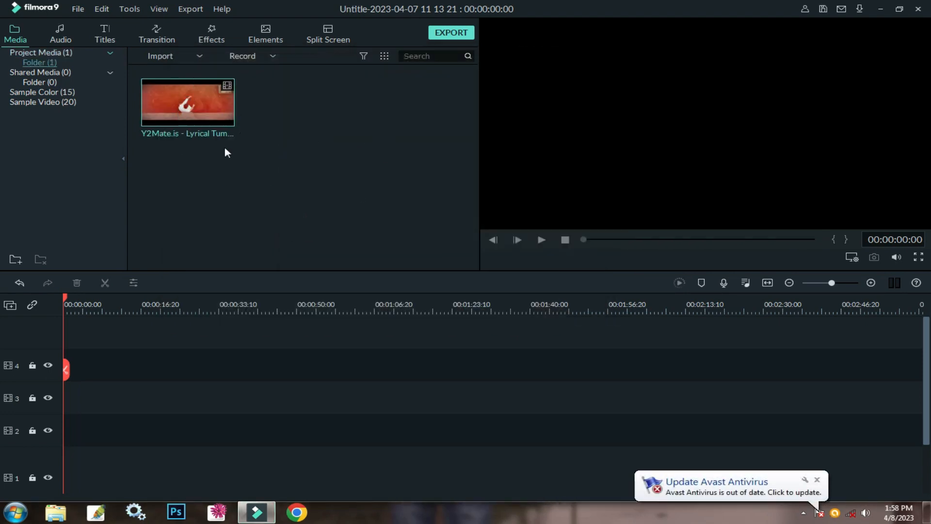
Step: Add the imported Lyrical Tum Hi Aana video to video track 1 of the timeline
mouse_move(188, 105)
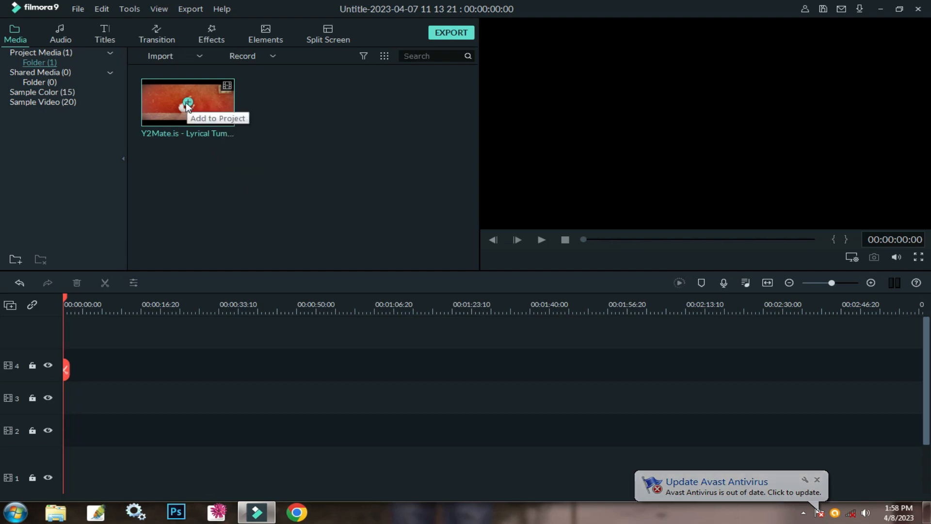
click(187, 103)
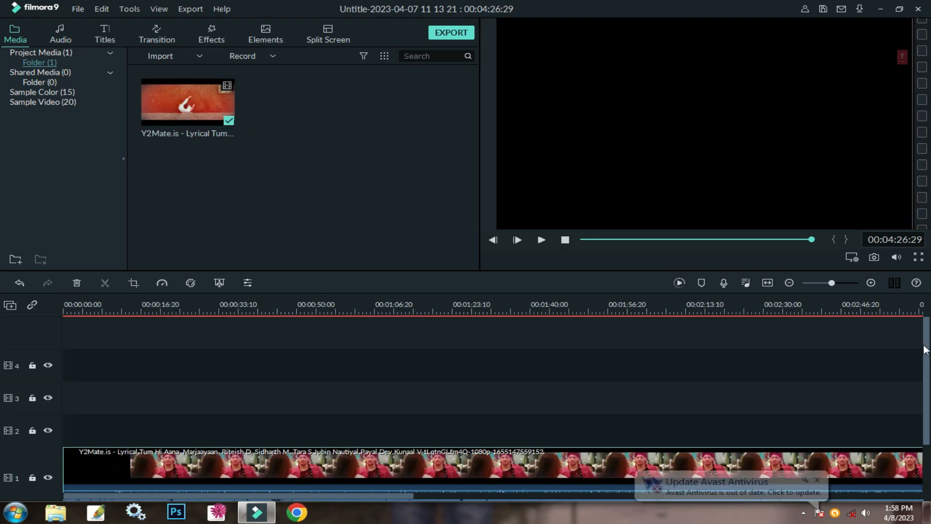
drag(925, 349, 926, 392)
click(539, 476)
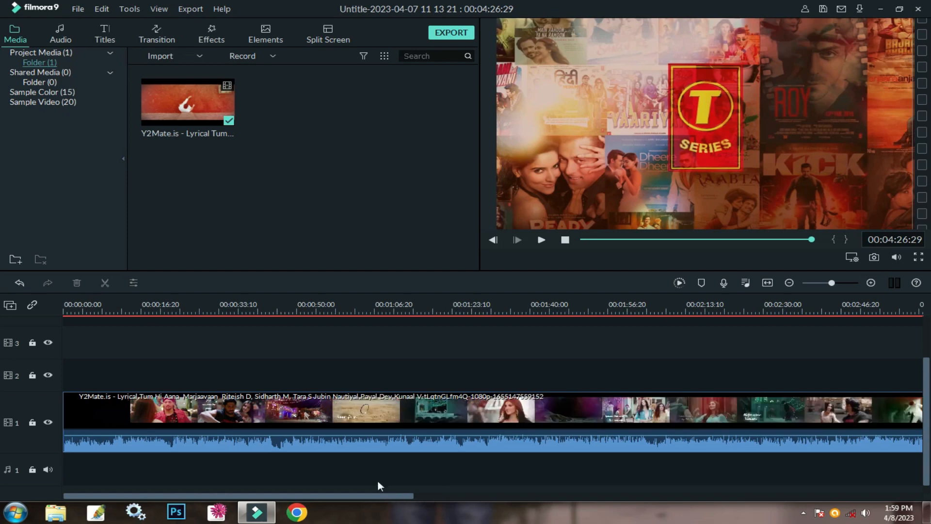
Step: Open the timeline clip's audio settings and raise its volume to about 7.66 dB
click(279, 413)
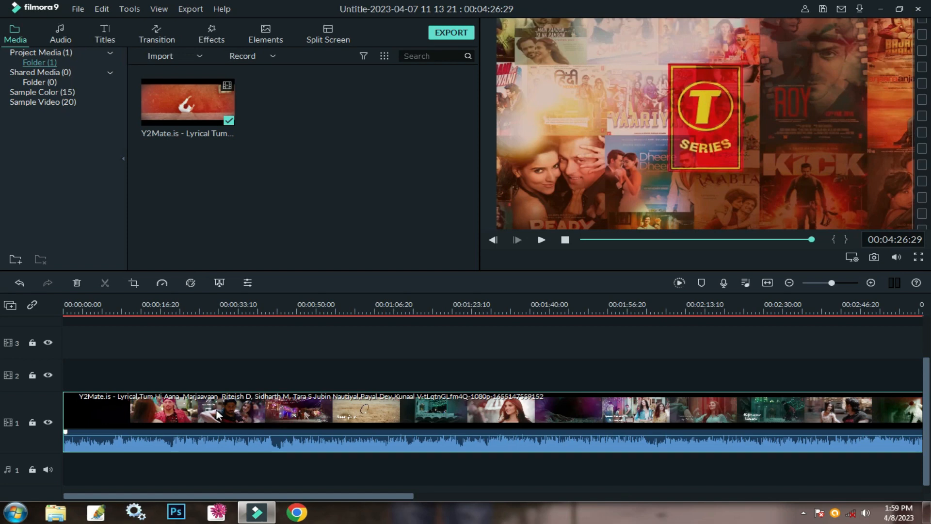
double_click(270, 412)
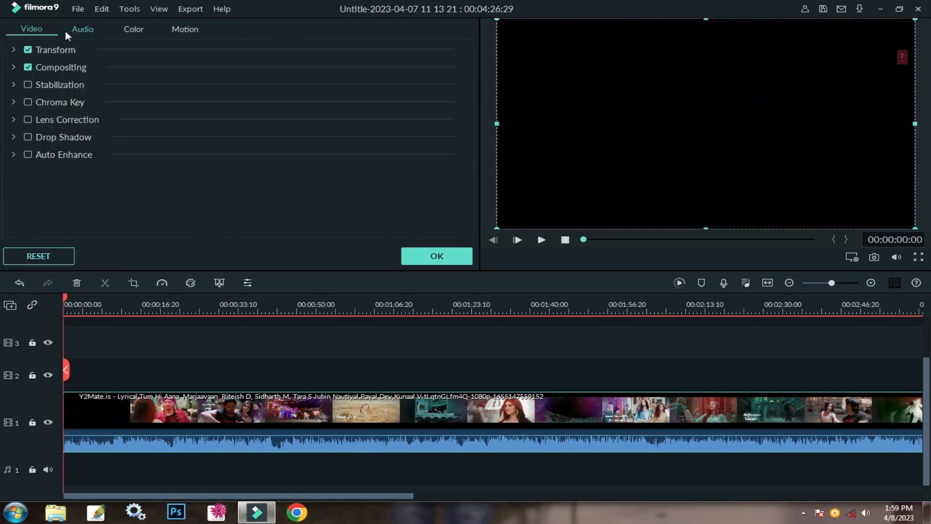
click(83, 30)
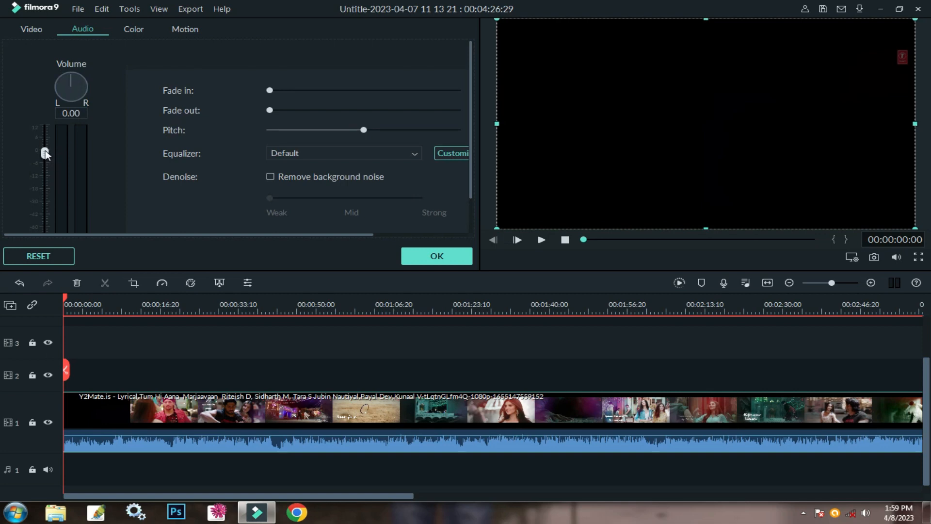
mouse_move(45, 151)
mouse_down()
mouse_move(45, 131)
mouse_move(45, 145)
mouse_up()
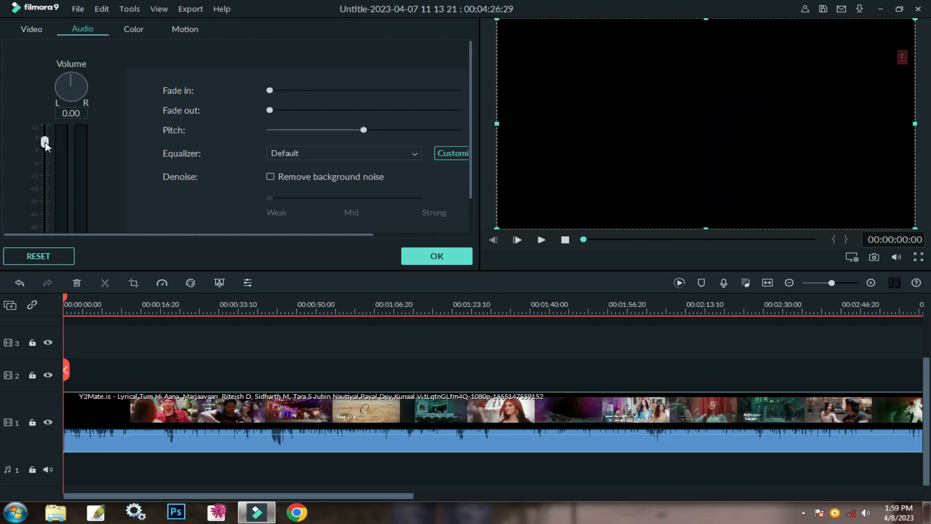
drag(45, 143, 44, 141)
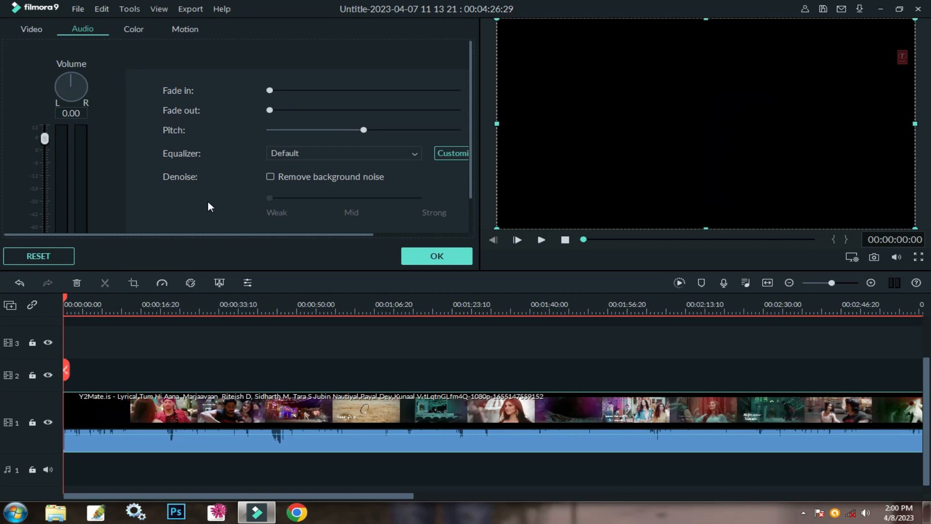
Step: Enable background noise removal for the clip at the weakest strength and apply the audio settings
click(270, 177)
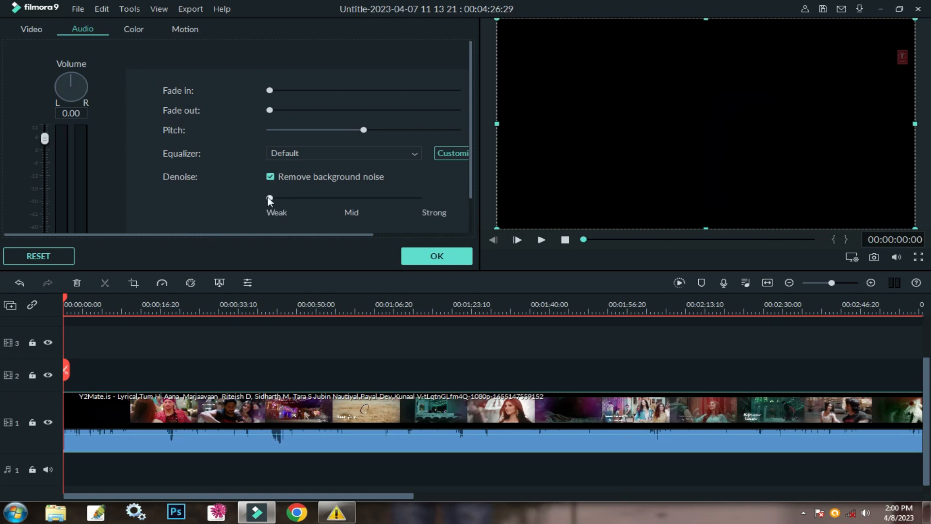
drag(321, 200, 351, 201)
click(418, 197)
click(355, 196)
click(344, 198)
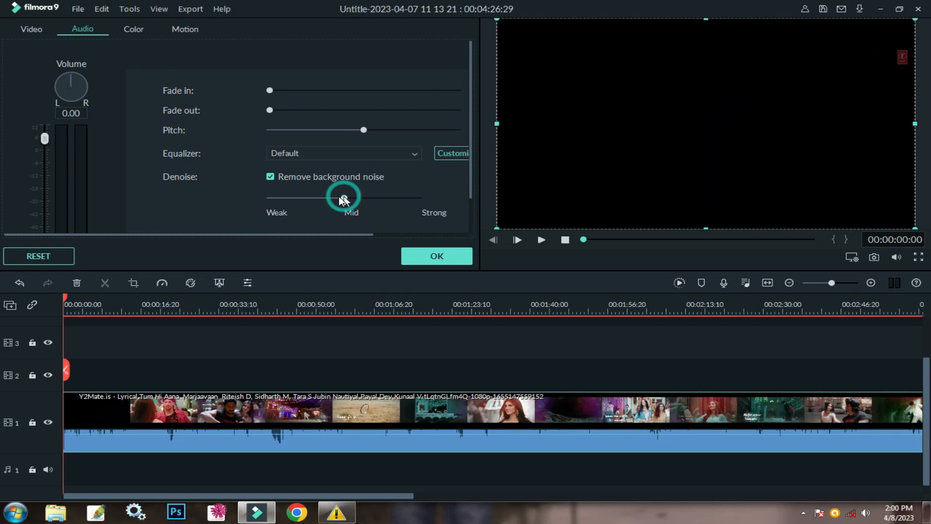
click(297, 197)
drag(471, 133, 464, 189)
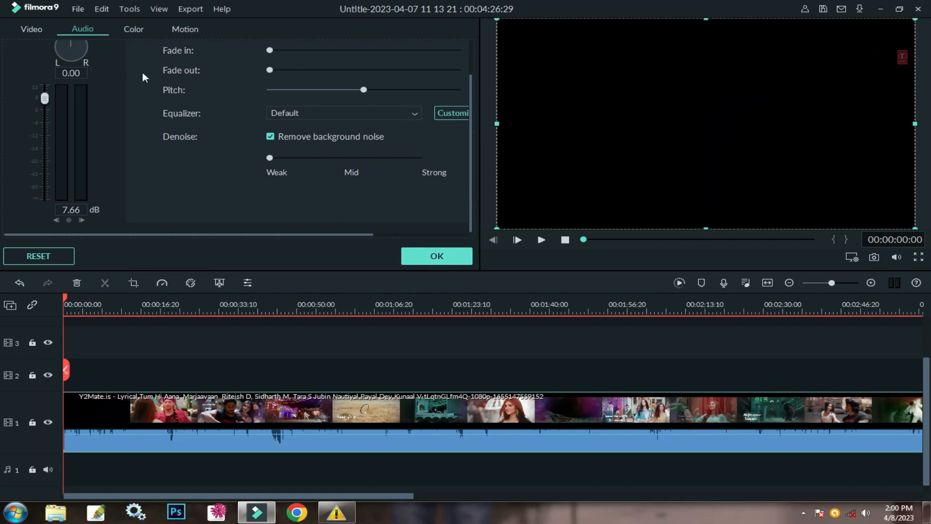
click(135, 31)
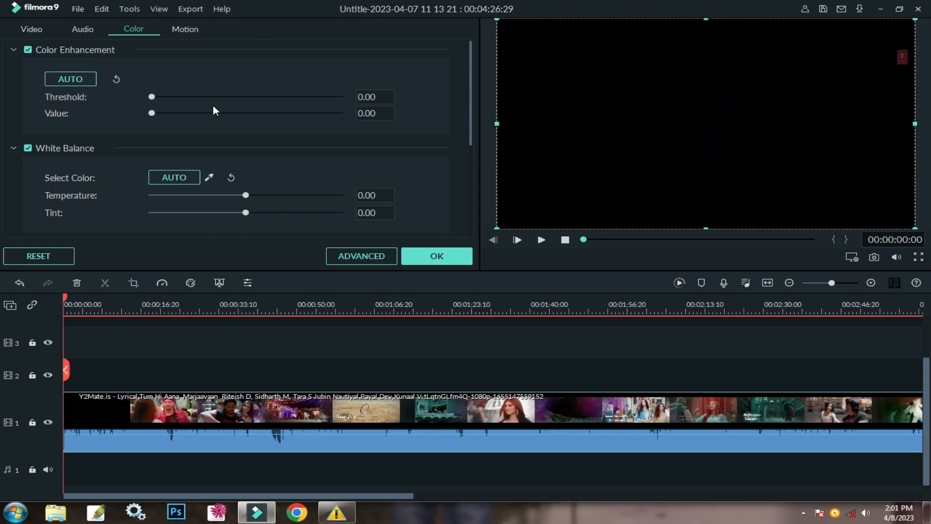
click(81, 29)
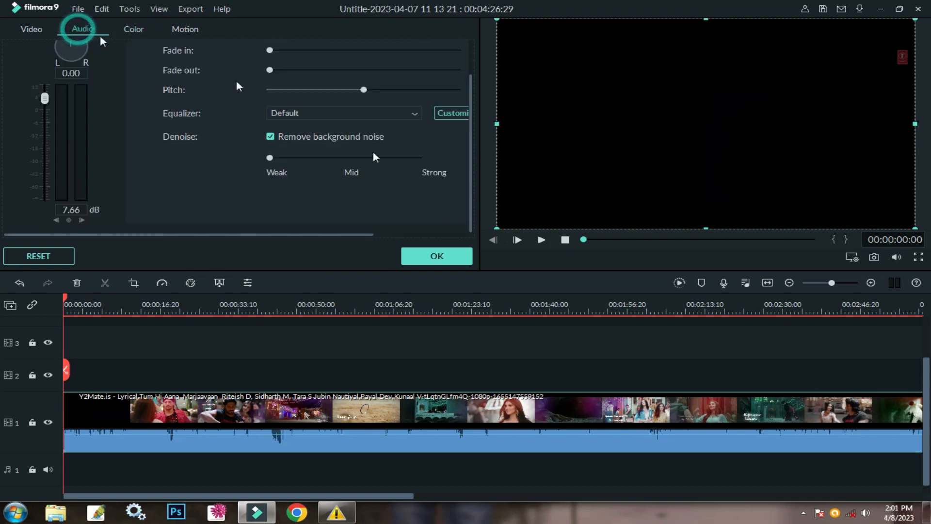
click(429, 261)
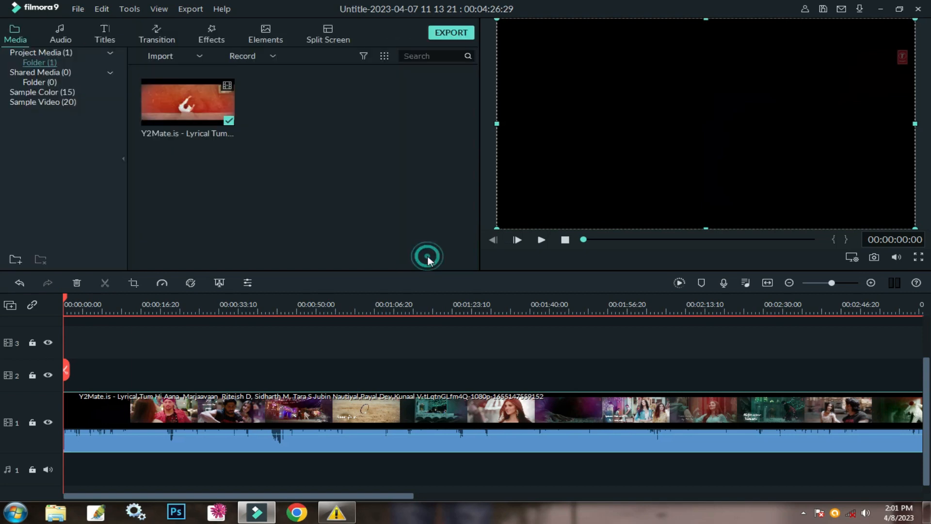
Step: Place the playhead at 00:00:32:19, open the clip's color correction presets, and set the correction preview to 00:00:19
click(215, 310)
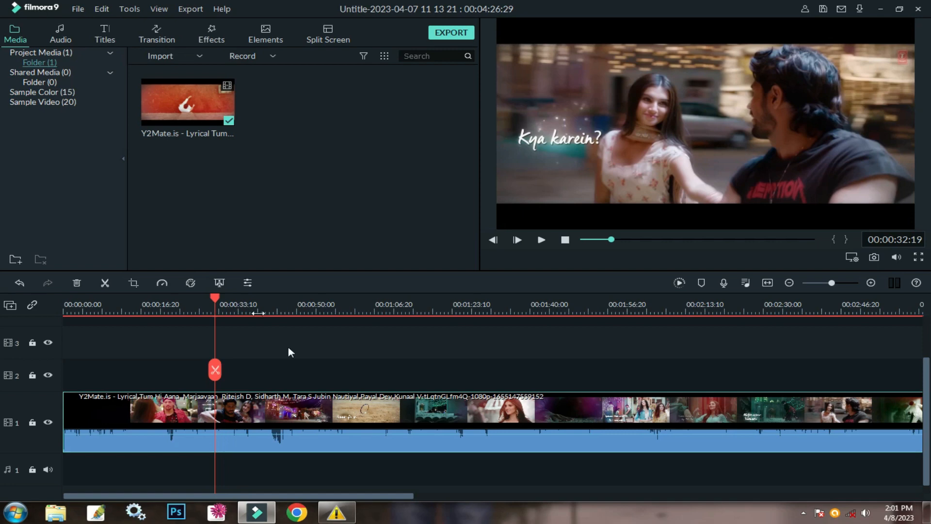
right_click(246, 416)
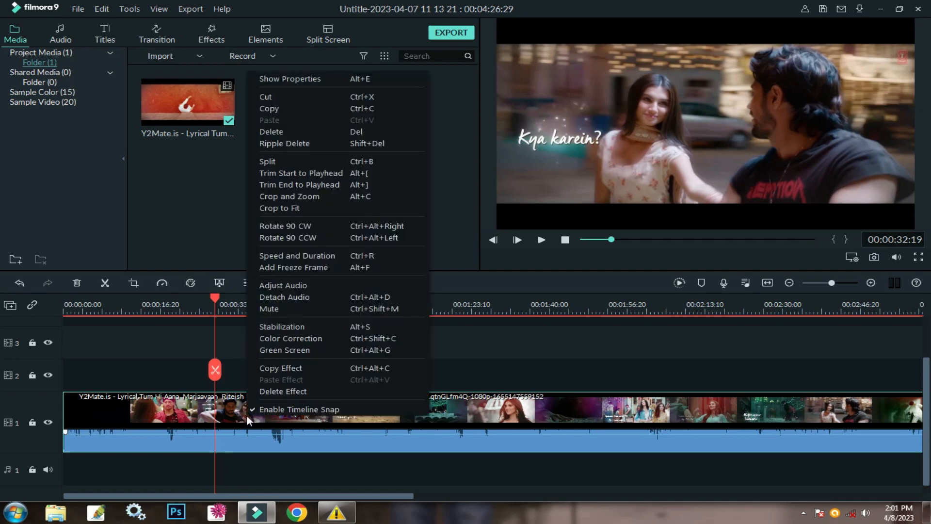
click(277, 338)
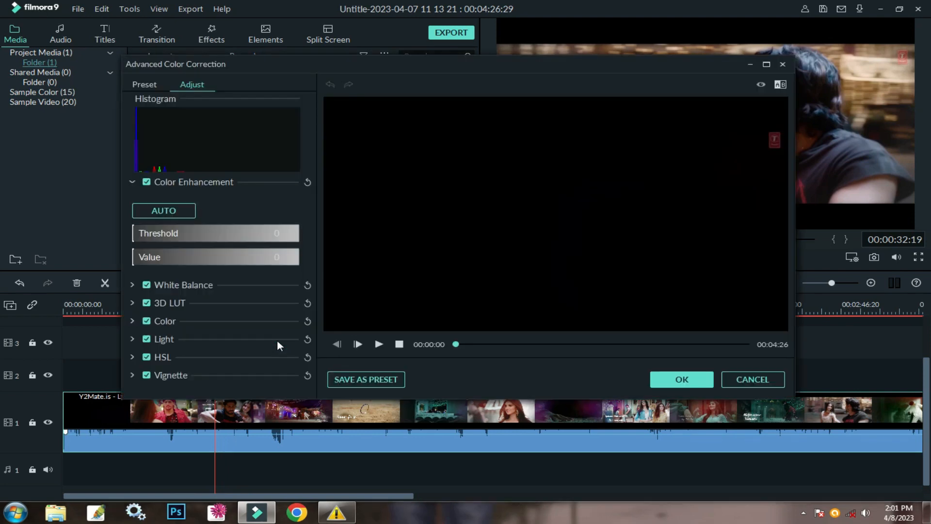
click(149, 84)
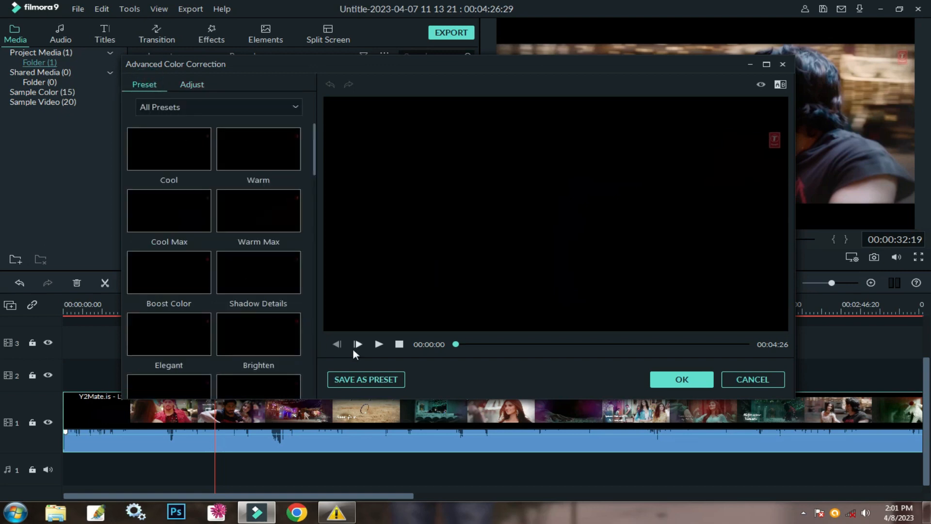
drag(465, 344, 478, 345)
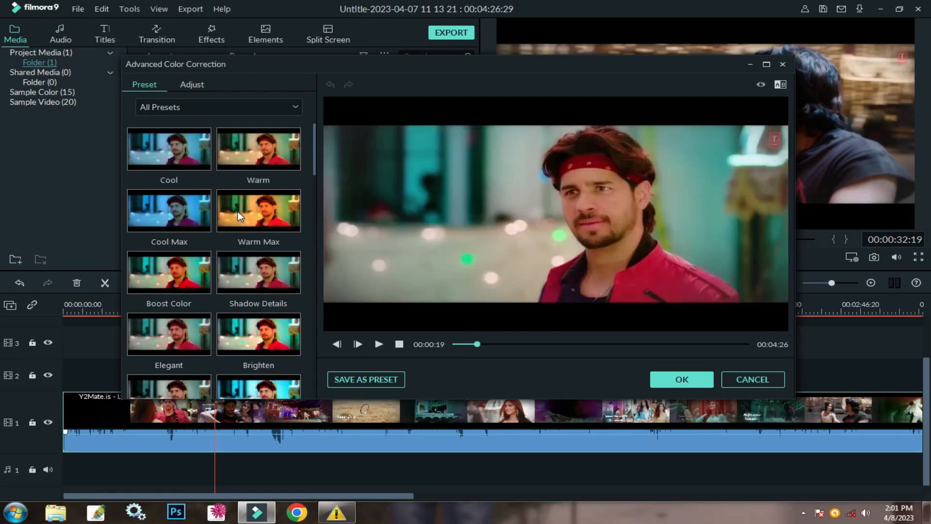
Step: Try the Cool, Shadow Details, Boost Color and Elegant color presets on the clip
double_click(176, 154)
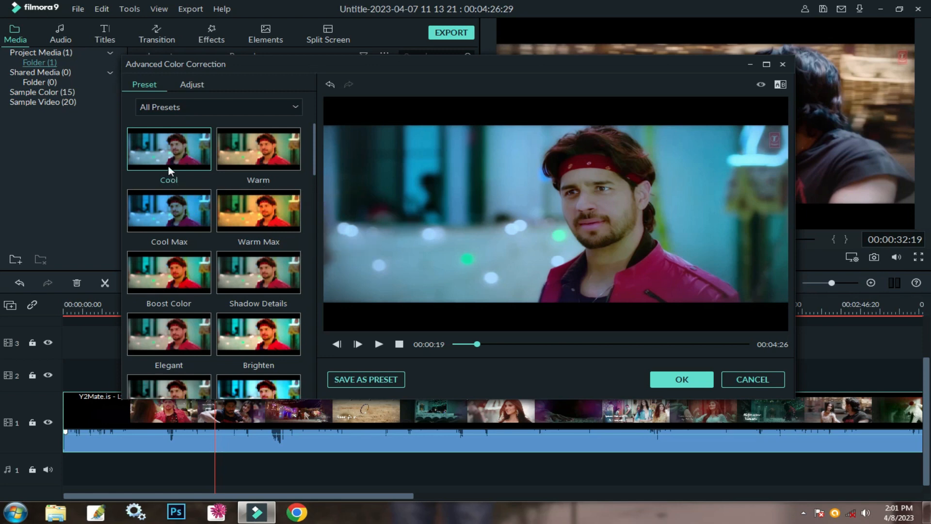
double_click(264, 277)
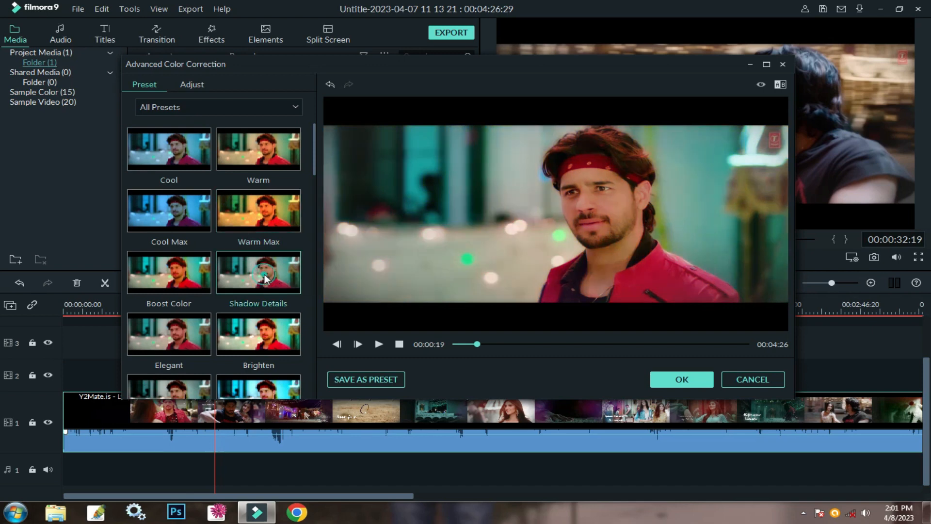
double_click(184, 275)
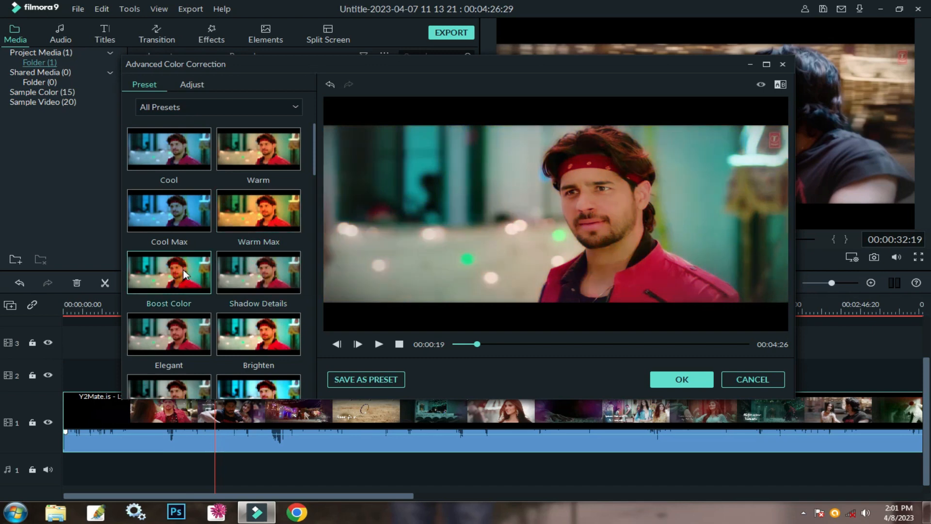
double_click(173, 329)
Step: Apply the Vignette 9 color preset to the clip and confirm the color correction
scroll(238, 336, down, 3)
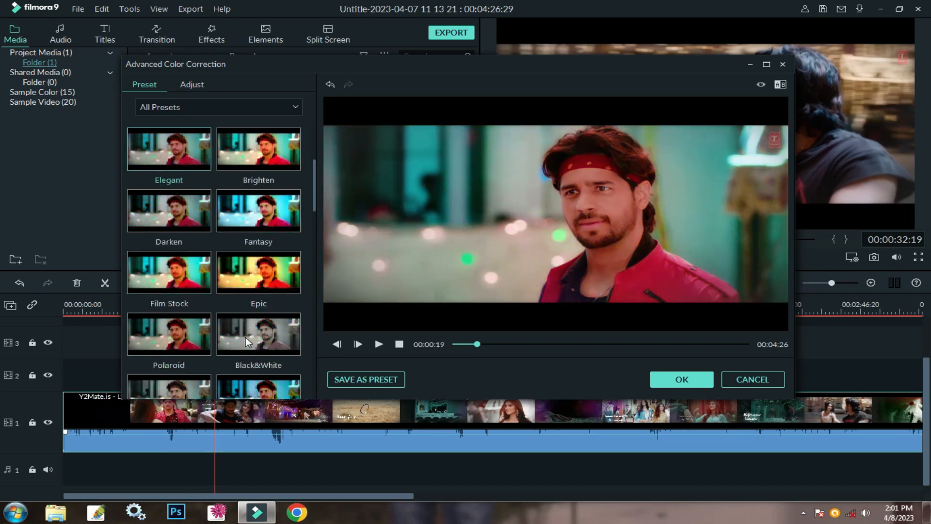
scroll(248, 338, down, 3)
double_click(247, 338)
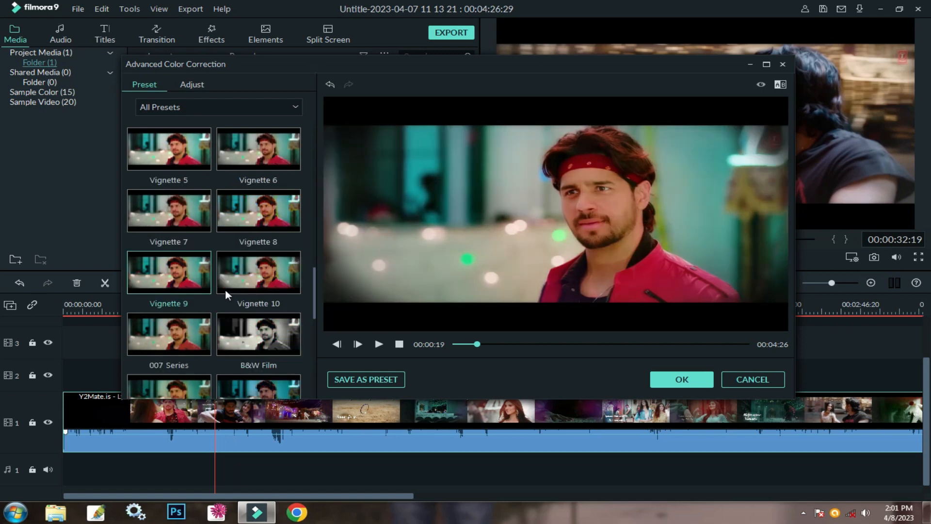
scroll(226, 233, down, 7)
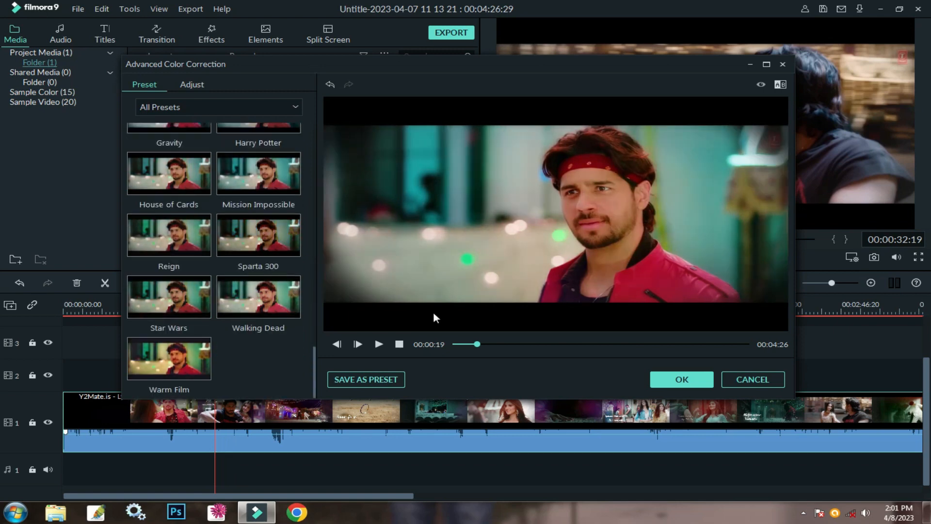
click(681, 378)
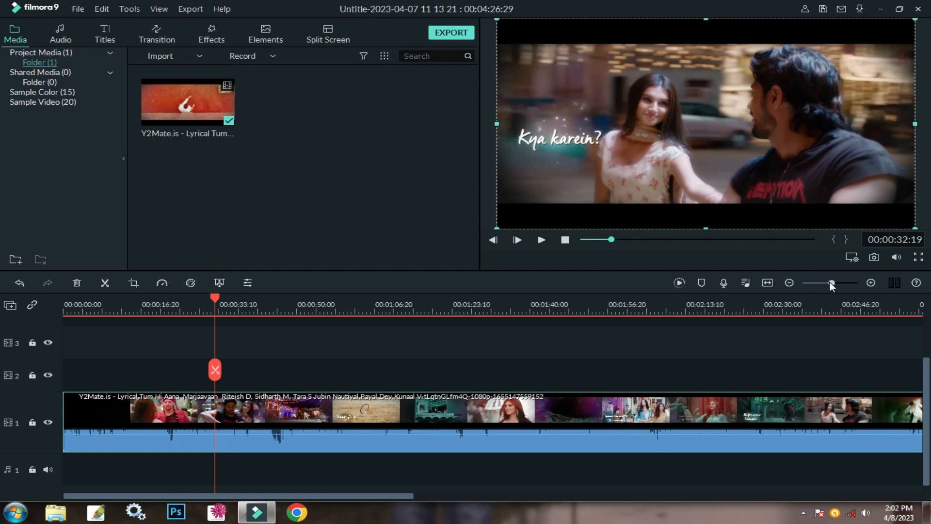
Step: Split the music video clip on track 1 at 00:00:08:00
drag(831, 282, 840, 284)
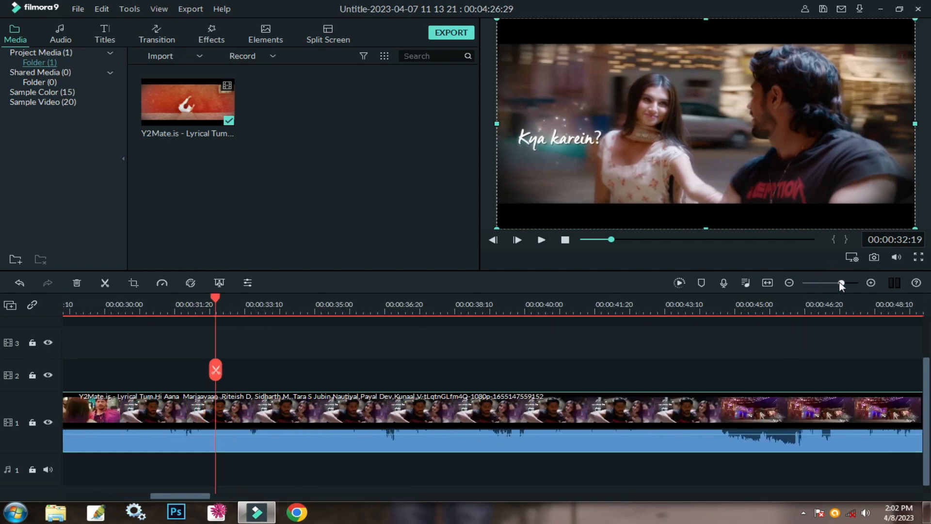
drag(840, 282, 836, 281)
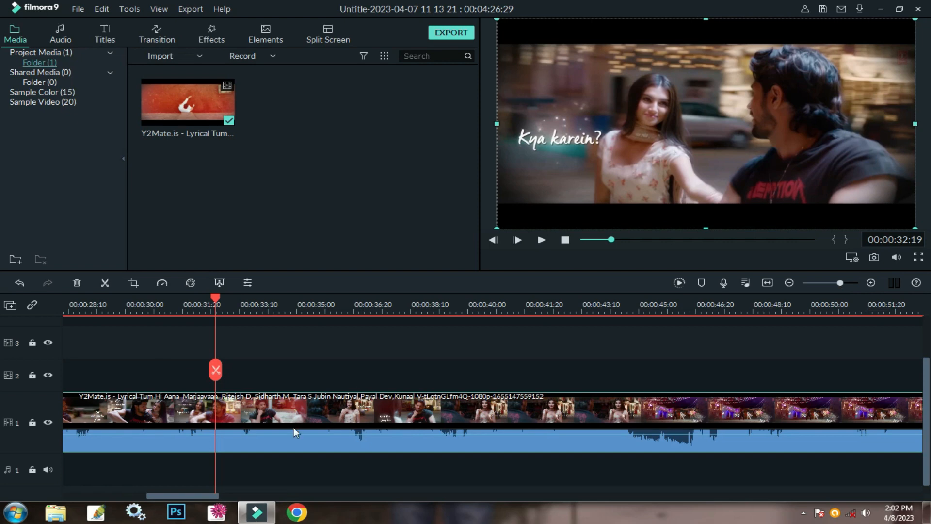
drag(191, 498, 117, 494)
click(243, 307)
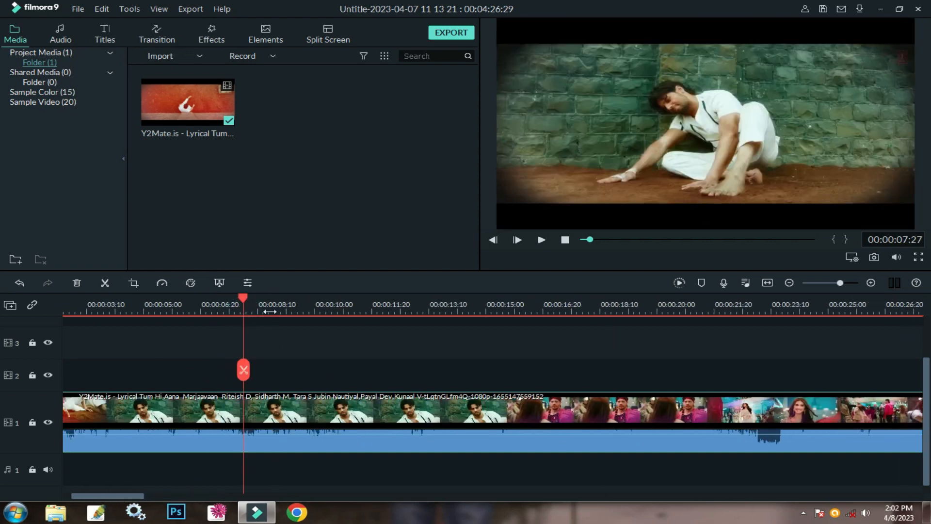
click(363, 313)
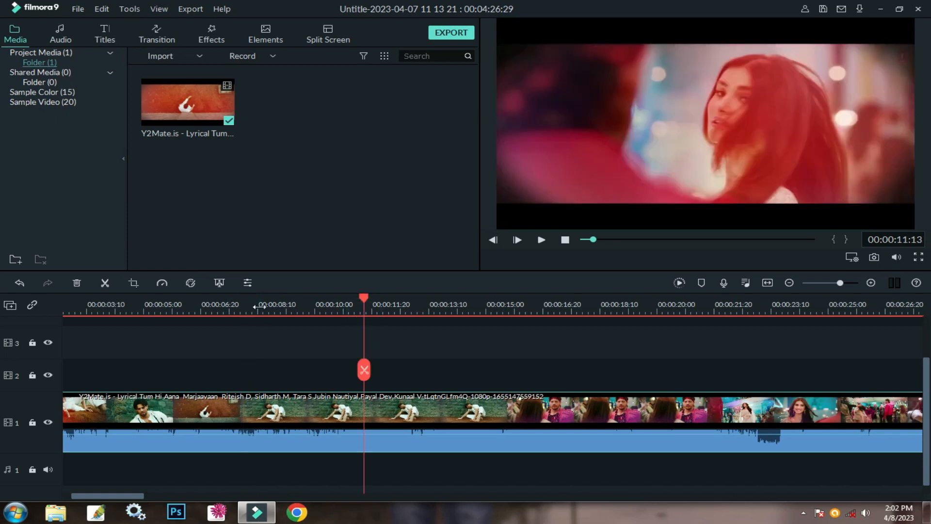
click(245, 301)
mouse_move(244, 298)
mouse_down()
mouse_move(260, 298)
mouse_move(248, 300)
mouse_up()
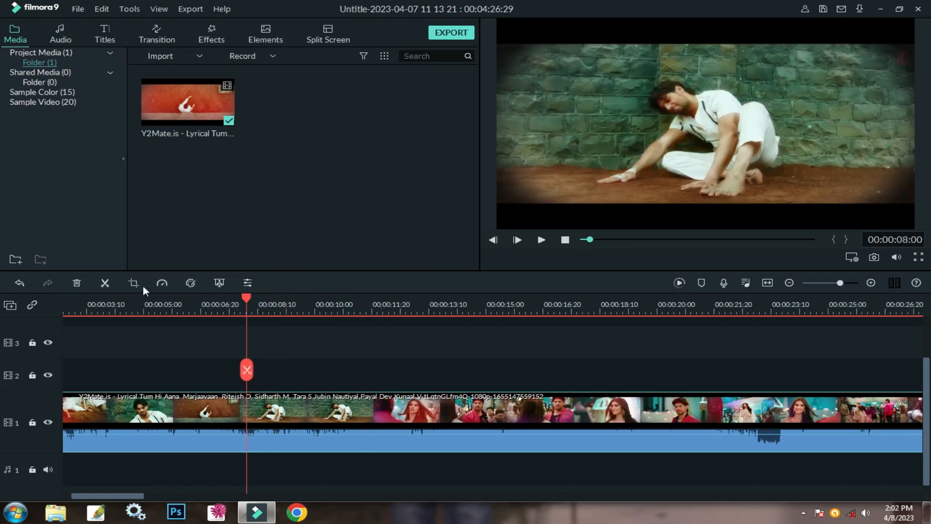
click(105, 283)
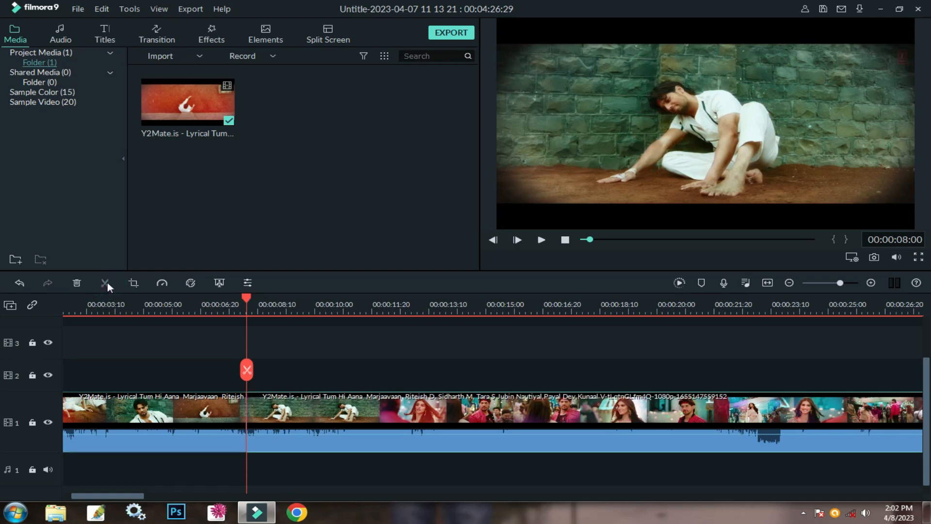
Step: Split the remaining part of the music video clip again at 00:00:10:02
drag(246, 301, 318, 314)
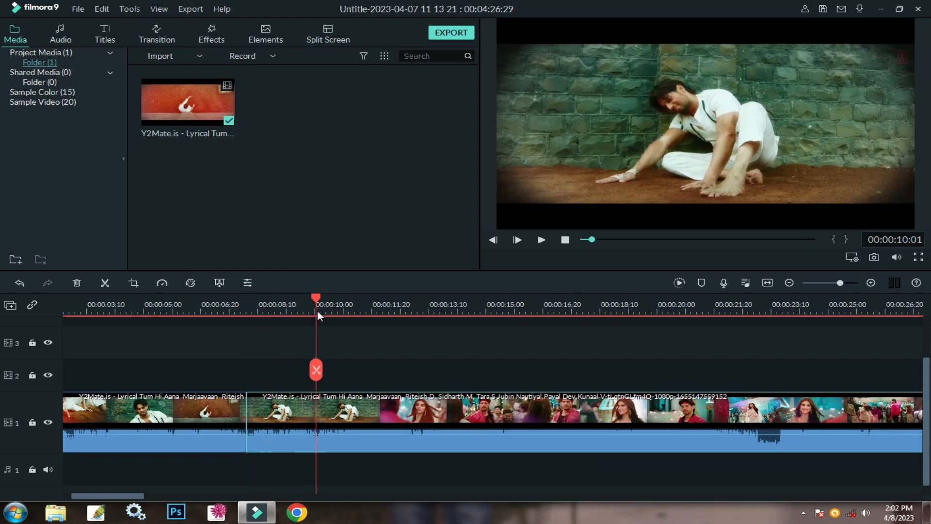
click(316, 296)
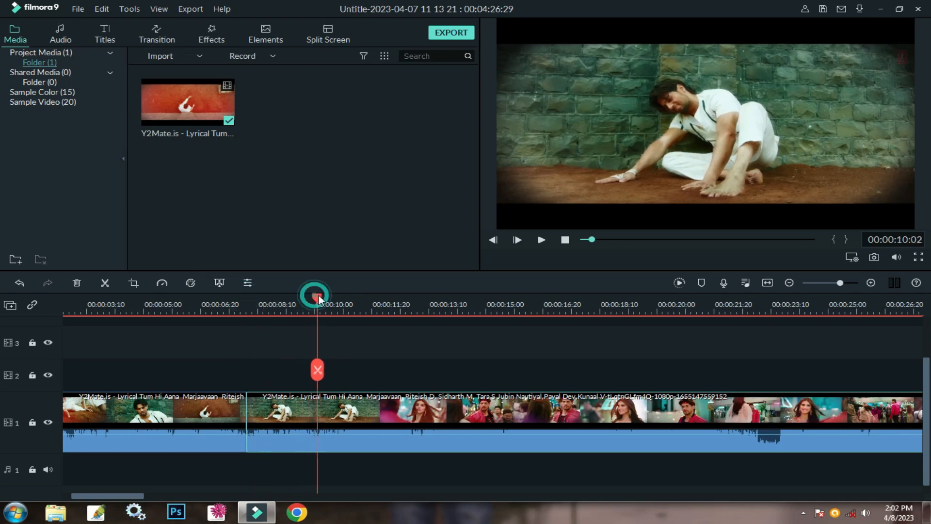
drag(318, 295, 318, 300)
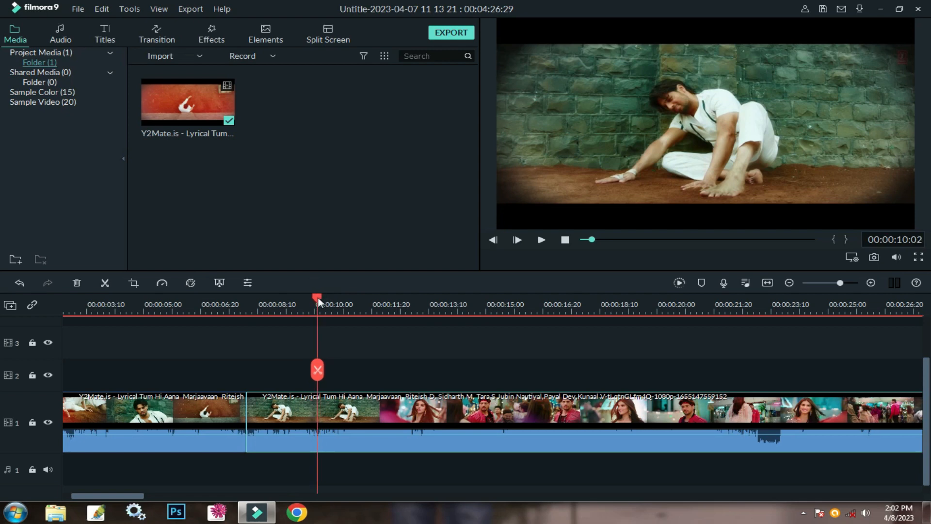
click(107, 285)
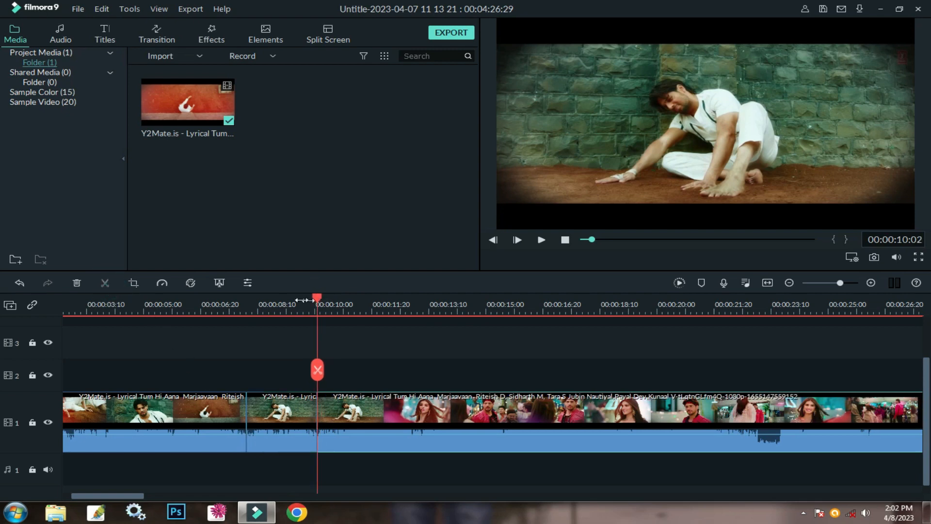
Step: Delete the short segment between the two cuts so the following footage closes the gap
click(289, 410)
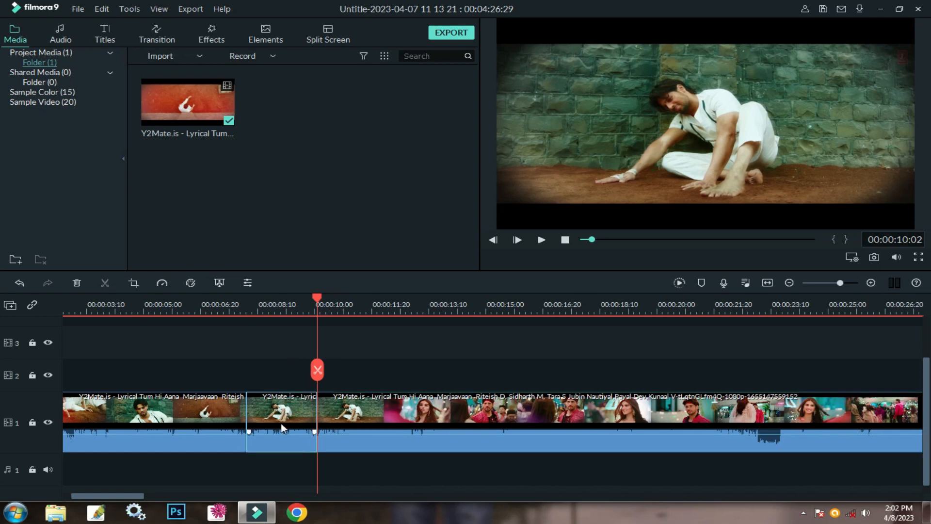
right_click(282, 409)
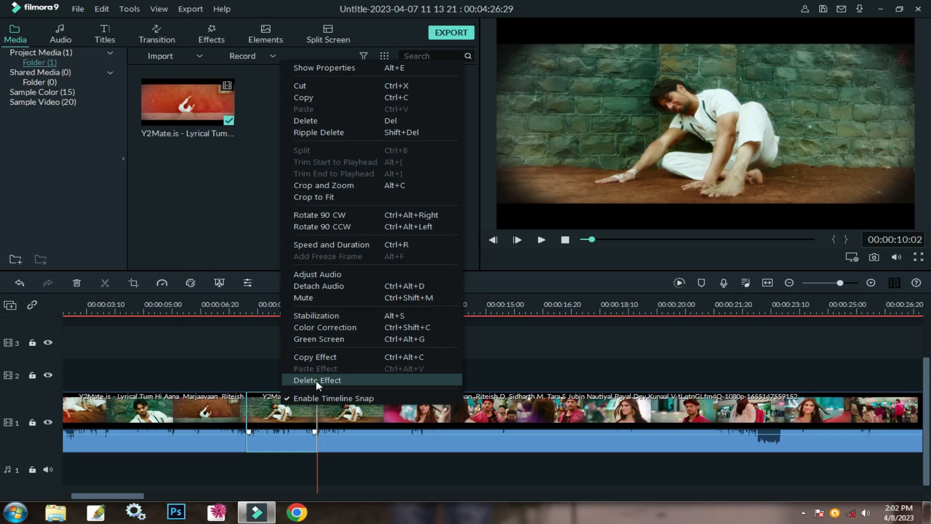
click(282, 412)
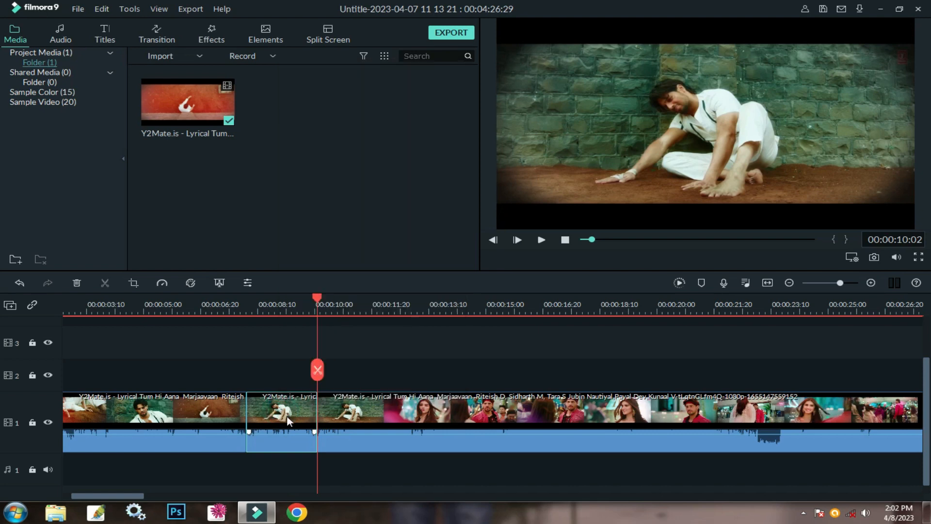
click(76, 283)
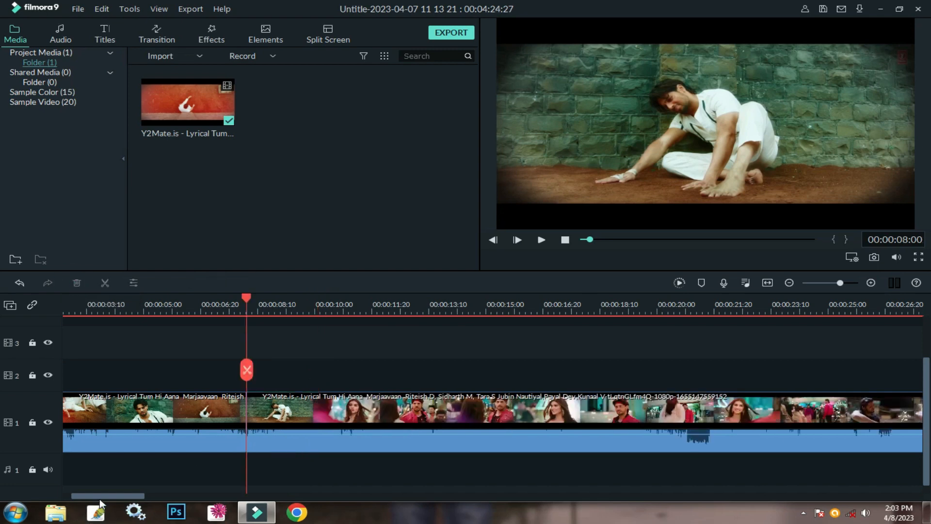
Step: Browse the included title presets, looking through the credits and lower thirds, and return the playhead to 00:00:00:25
mouse_move(101, 497)
mouse_down()
mouse_move(131, 499)
mouse_move(97, 497)
mouse_up()
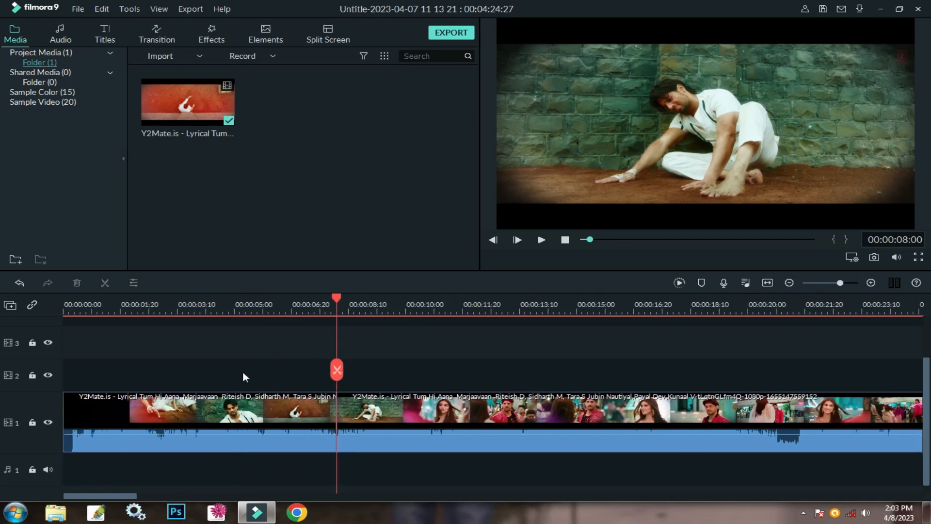
click(279, 315)
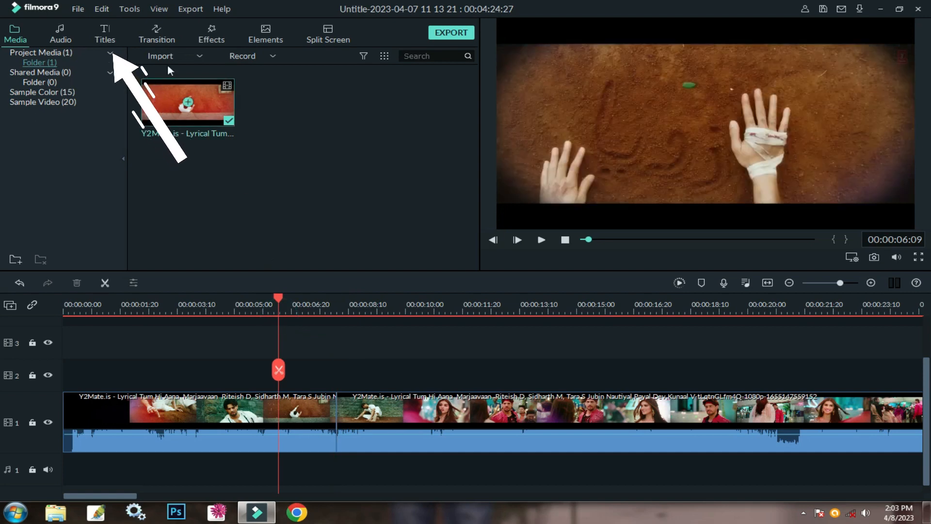
click(104, 33)
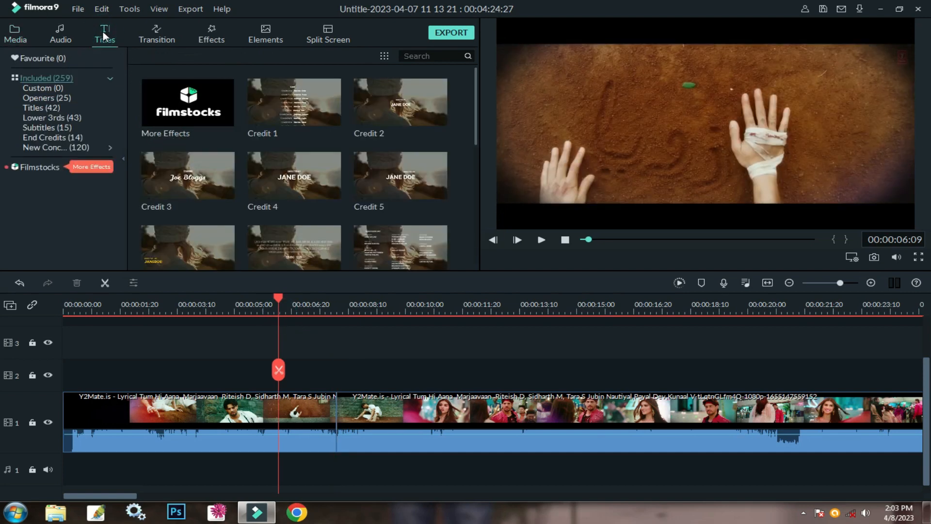
scroll(318, 177, down, 5)
scroll(319, 177, down, 5)
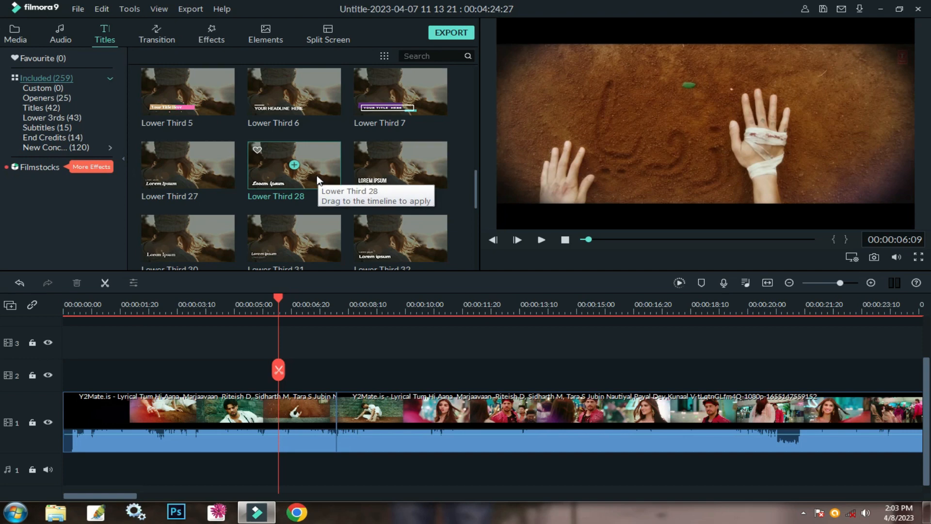
scroll(318, 180, up, 5)
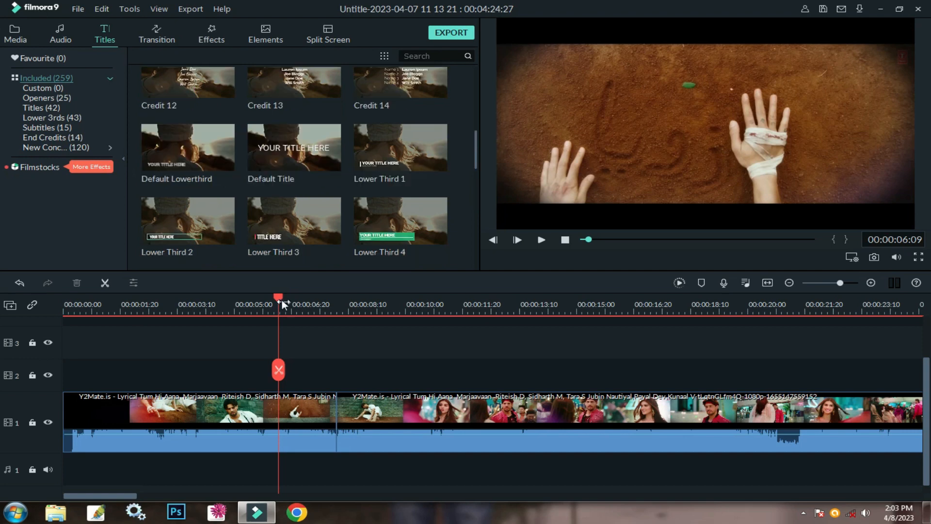
drag(277, 297, 92, 318)
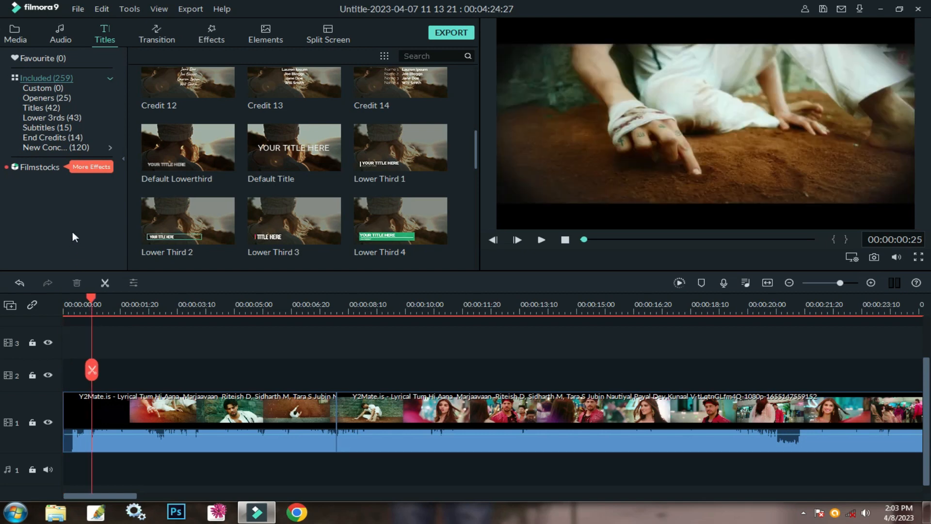
Step: Look through the filter, overlay and utility effects, and add the Mosaic effect to track 2 at 00:00:09:25
click(400, 330)
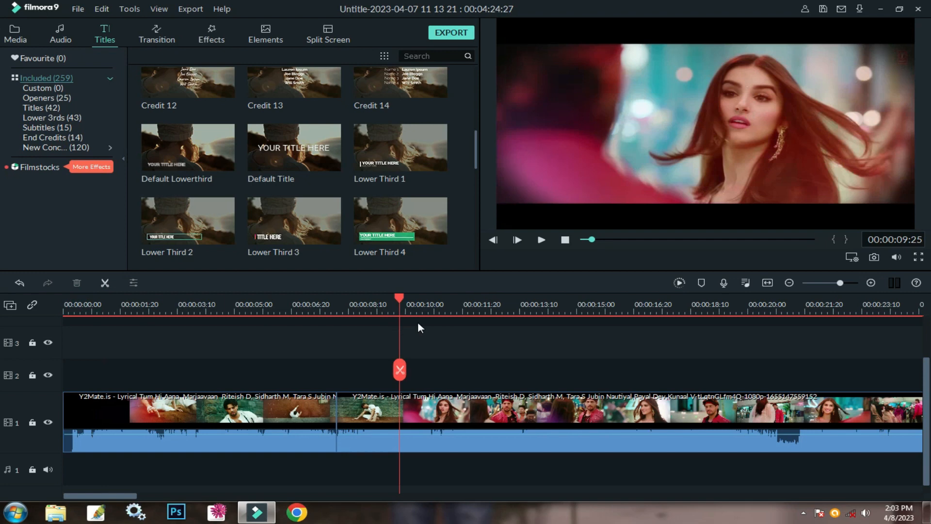
click(202, 34)
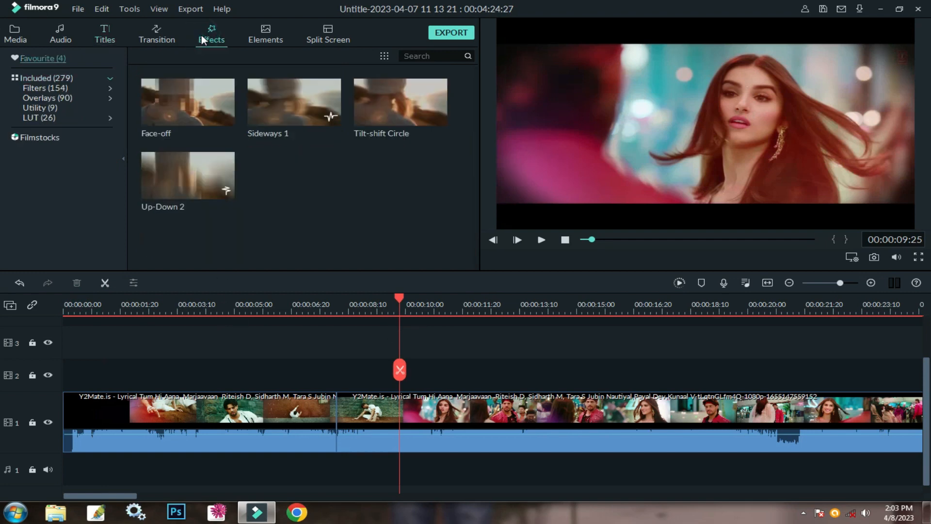
click(43, 86)
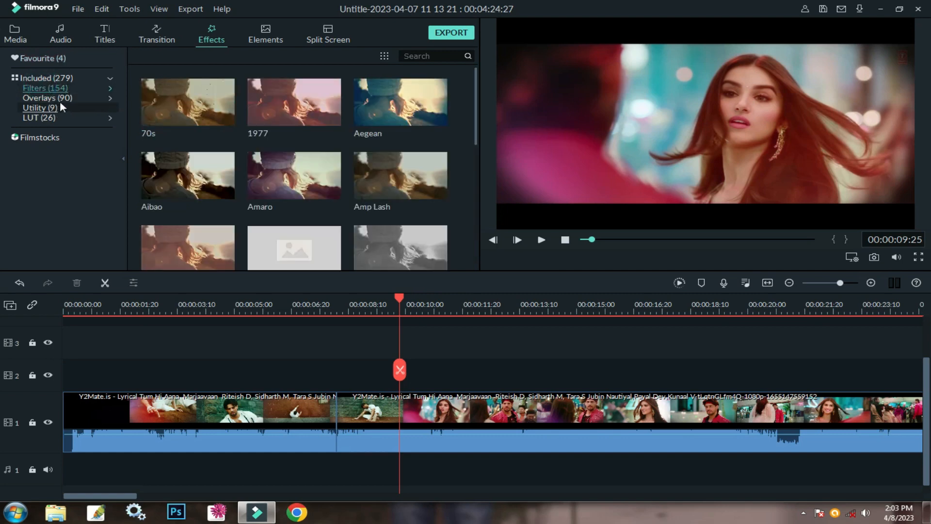
click(60, 100)
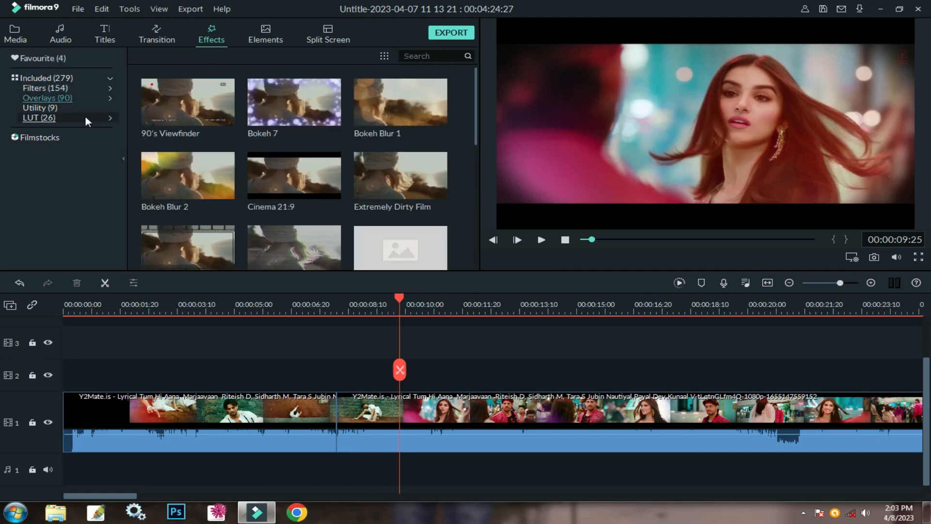
click(75, 109)
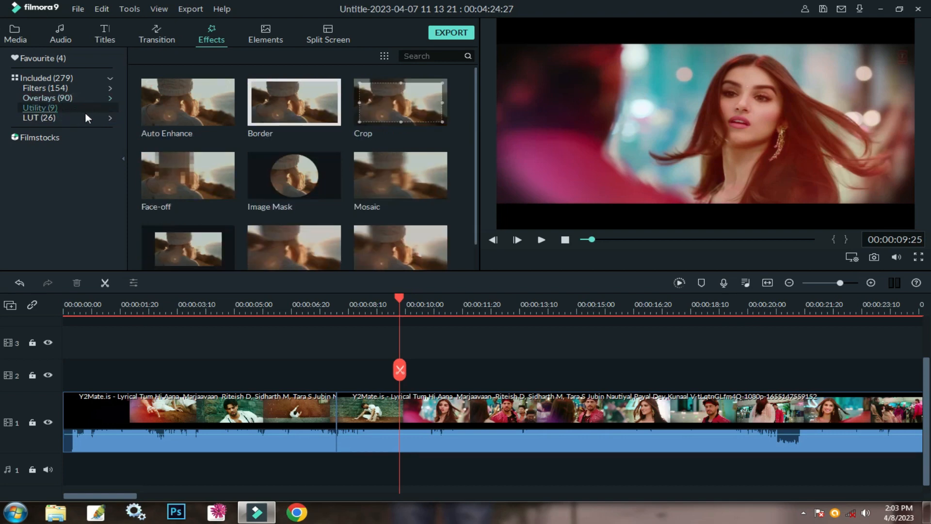
click(159, 173)
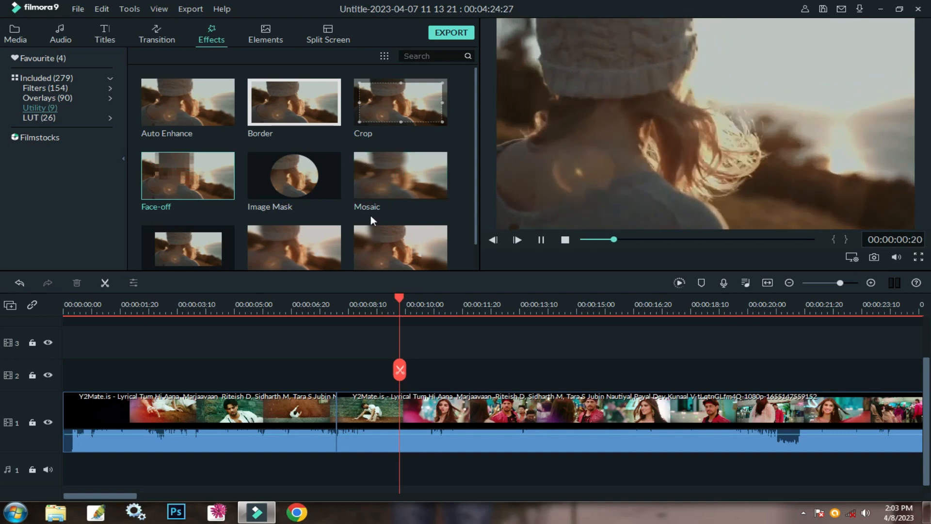
click(423, 182)
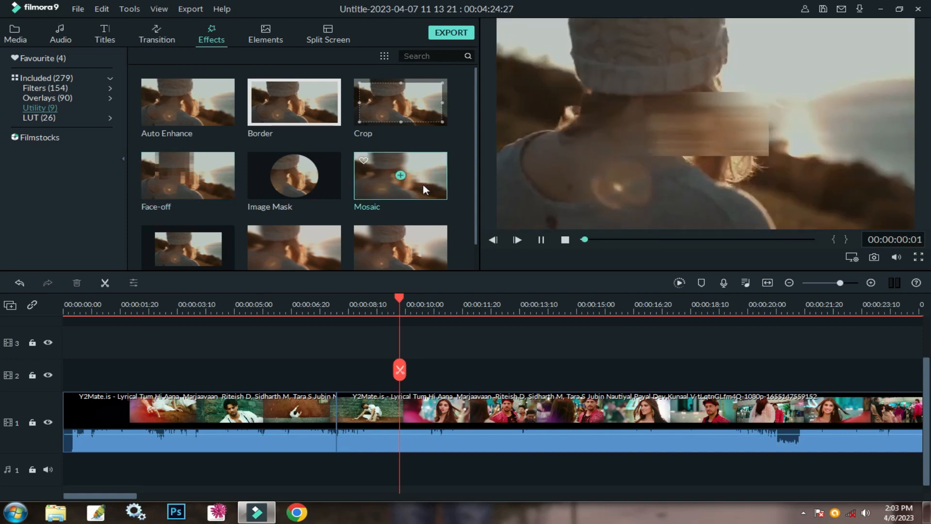
click(401, 175)
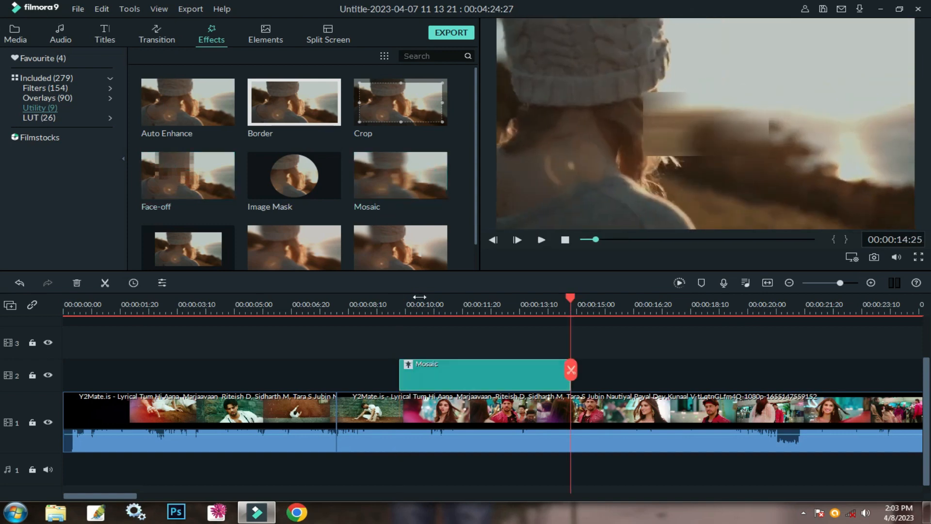
Step: Lower the preview volume and play the video with the Mosaic effect from 00:00:09:20 to 00:00:10:25
click(394, 310)
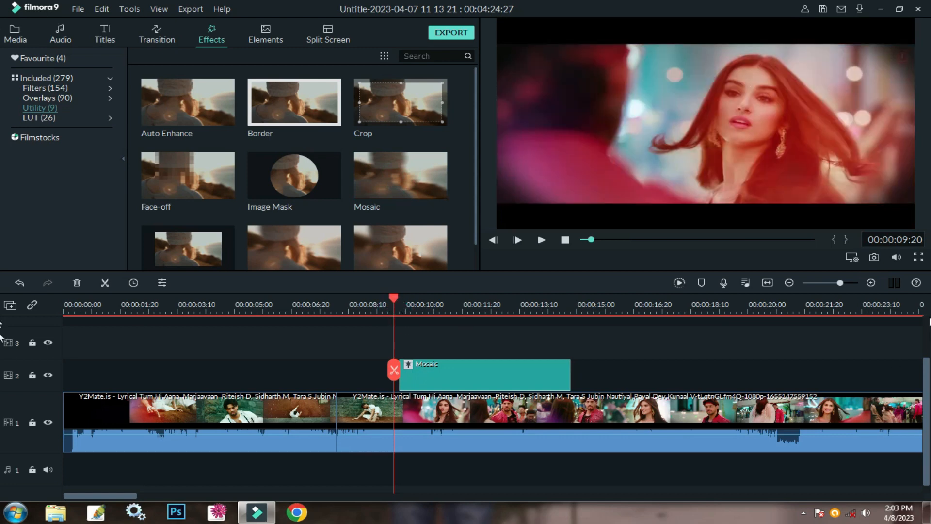
click(897, 261)
drag(896, 233, 896, 260)
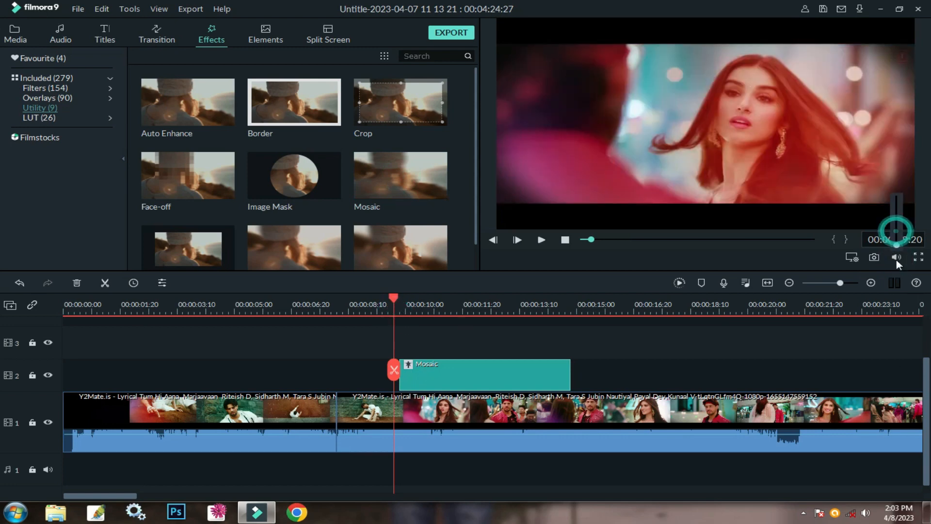
key(space)
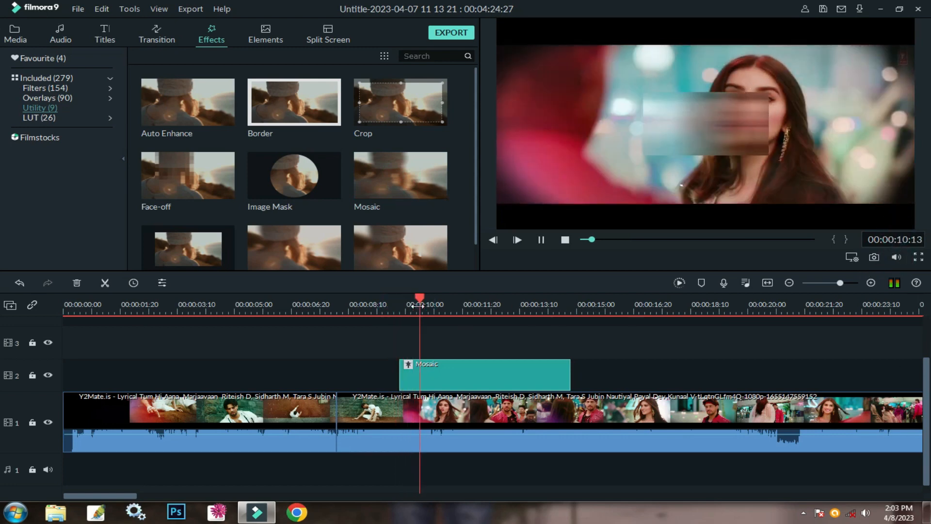
key(space)
Step: Resize and reposition the Mosaic area in the preview so that it covers the woman's face at 00:00:10:25
click(713, 122)
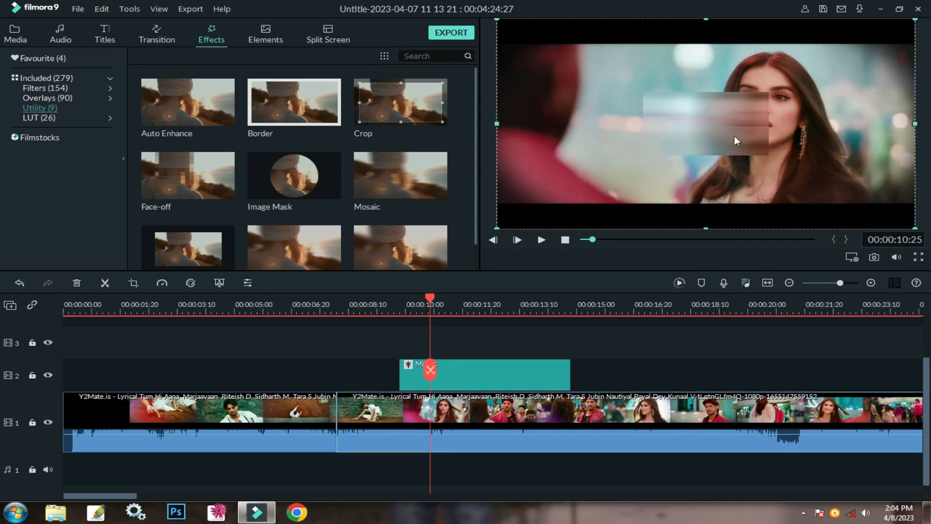
click(729, 129)
drag(768, 154, 801, 142)
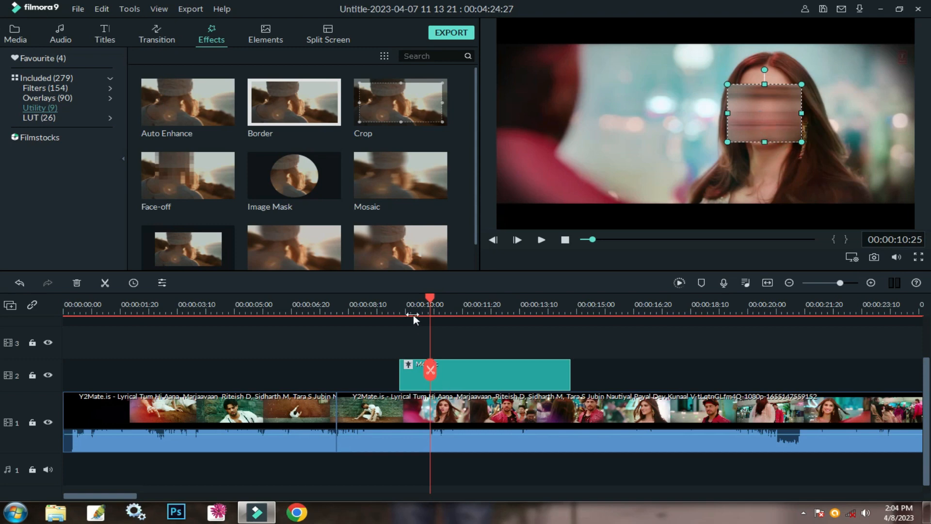
Step: Move the Mosaic effect on track 2 to start at 00:00:09:02, and place the playhead near its end at 00:00:13:27
drag(394, 308, 379, 303)
drag(442, 373, 407, 373)
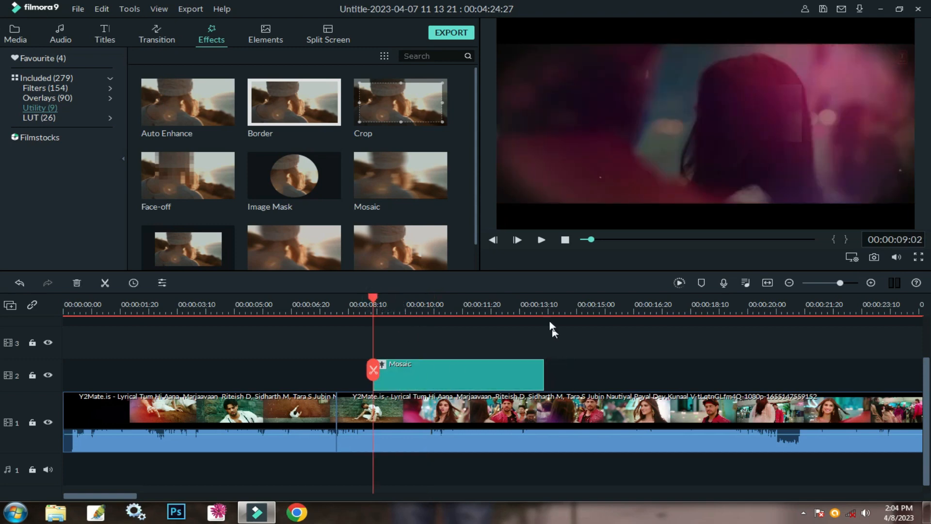
click(517, 306)
click(539, 307)
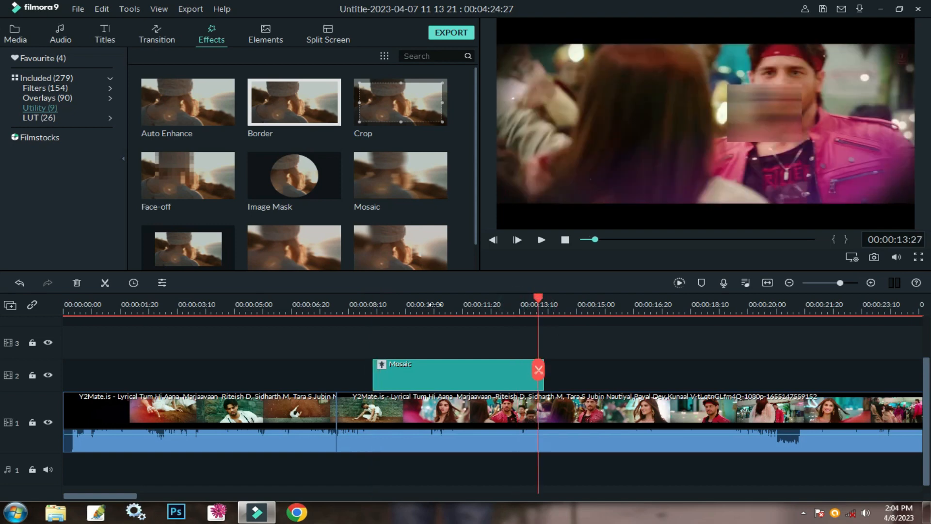
Step: Play the video with the Mosaic effect from 00:00:07:28 to 00:00:13:09
click(366, 306)
click(334, 307)
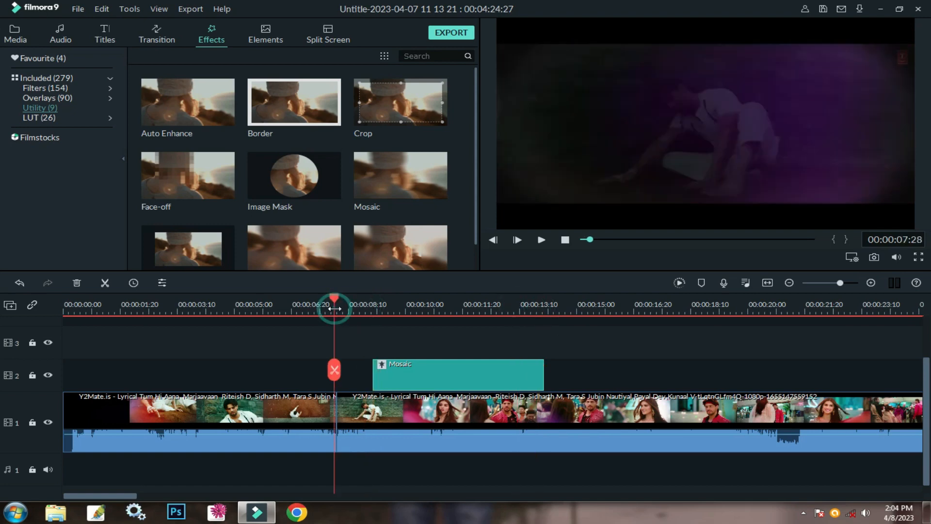
key(space)
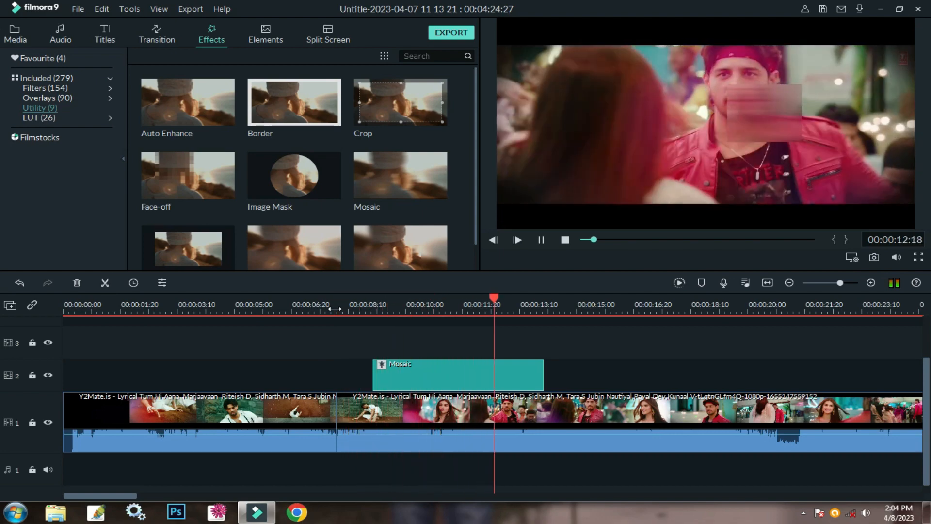
key(space)
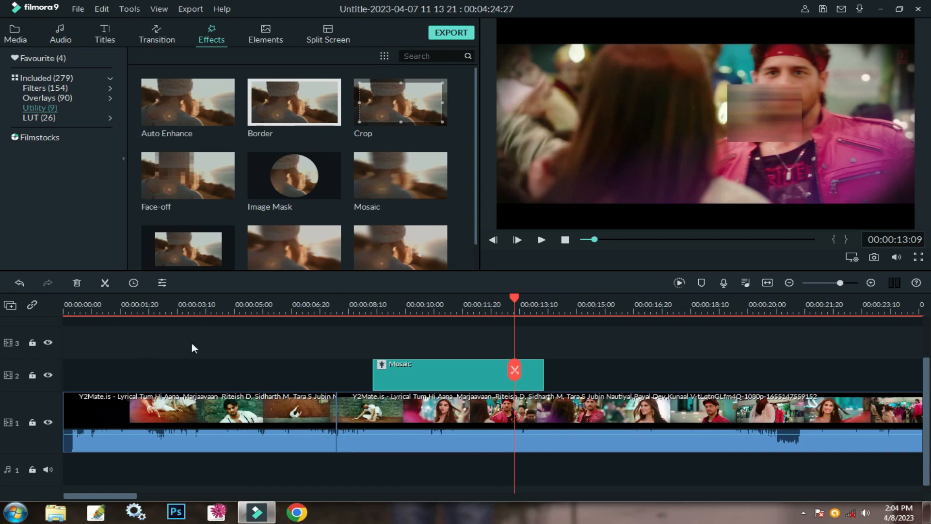
Step: Place the playhead at 00:00:03:07 and import the JPEG image Final from the Desktop into the project media
click(14, 34)
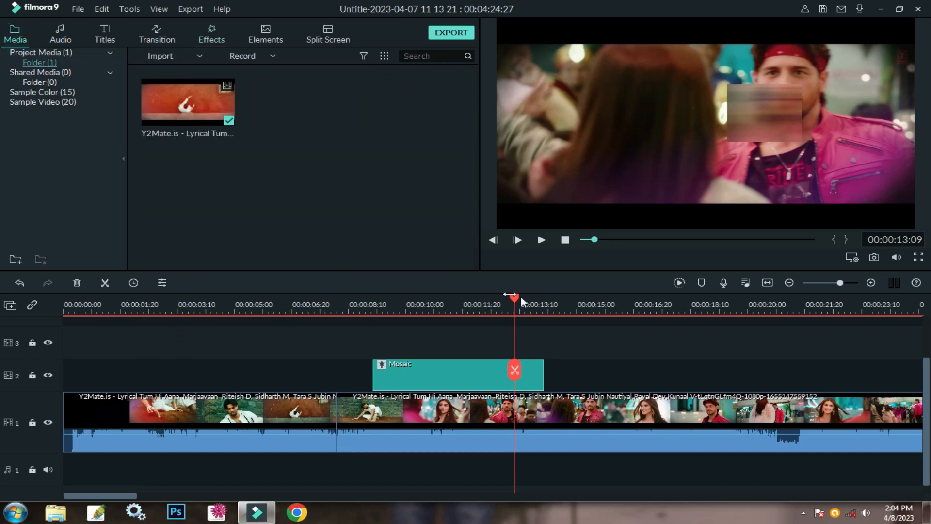
click(555, 305)
click(173, 305)
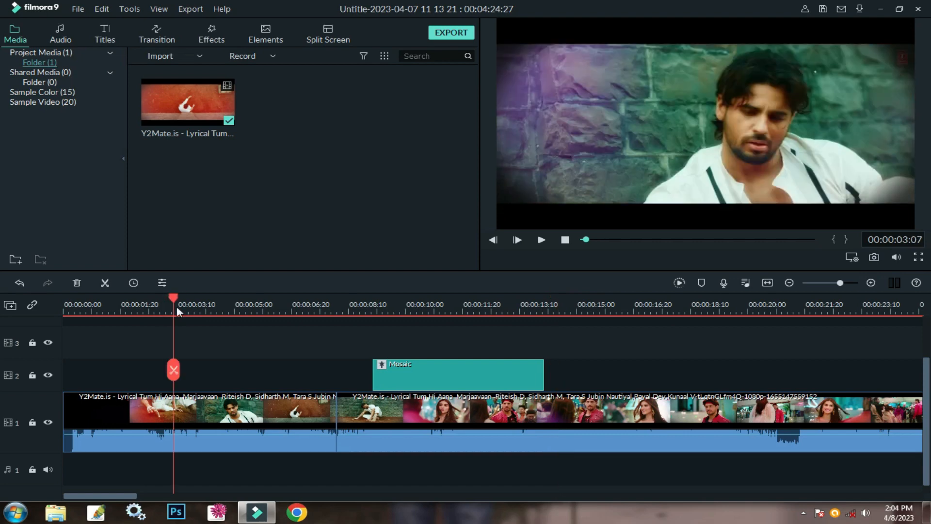
click(160, 56)
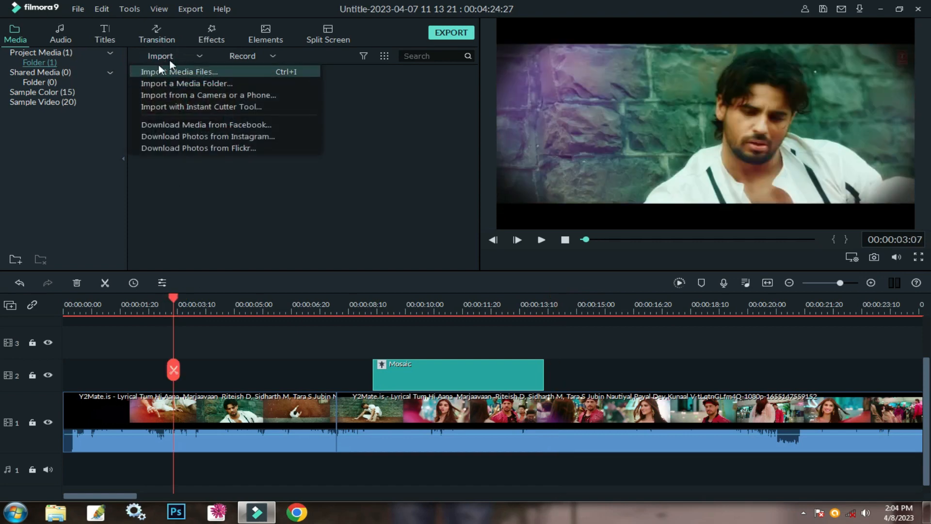
click(161, 69)
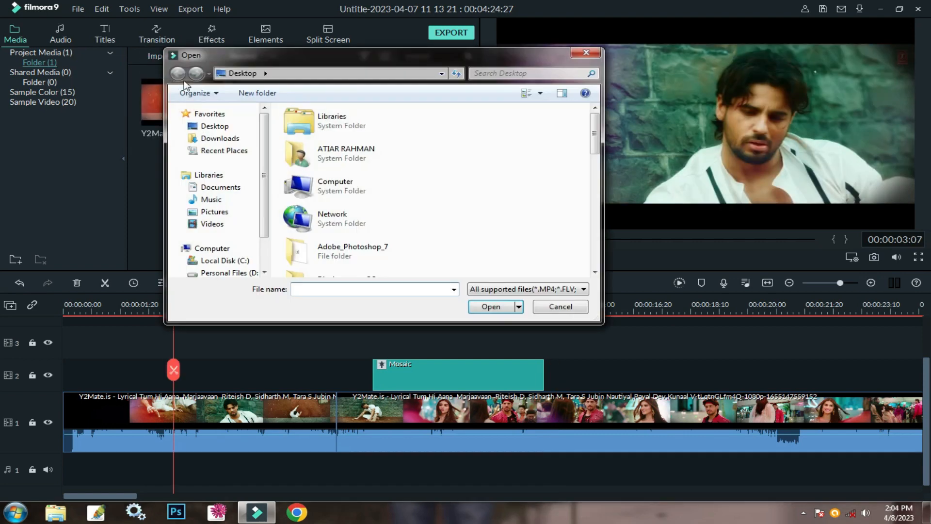
click(215, 126)
scroll(402, 184, down, 5)
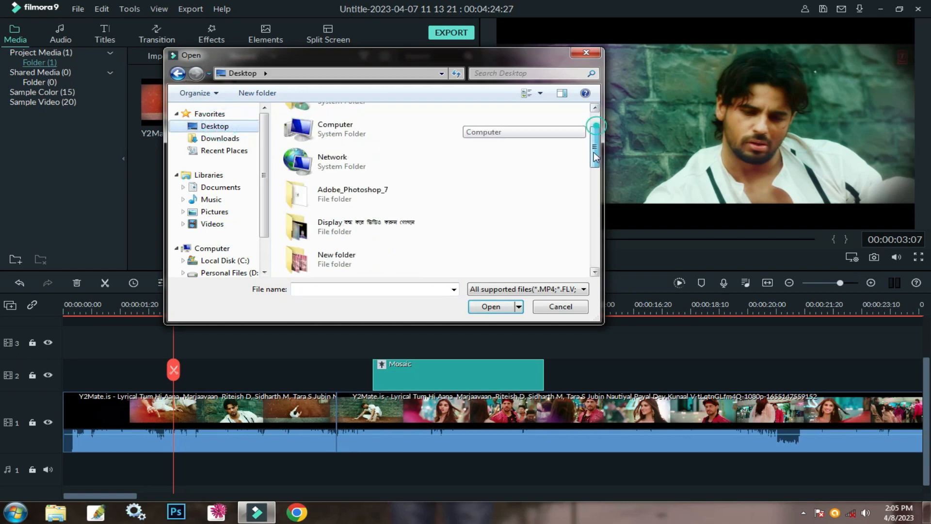
click(381, 198)
scroll(381, 200, down, 2)
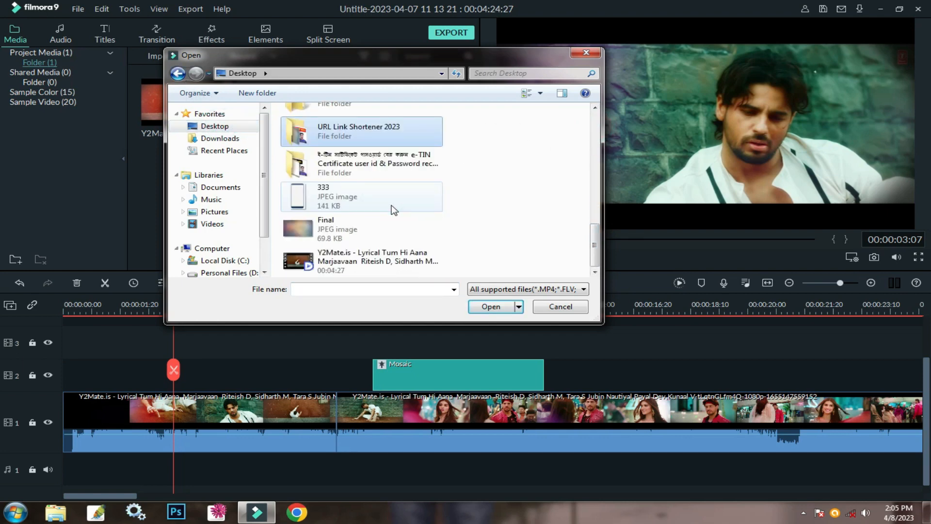
click(315, 229)
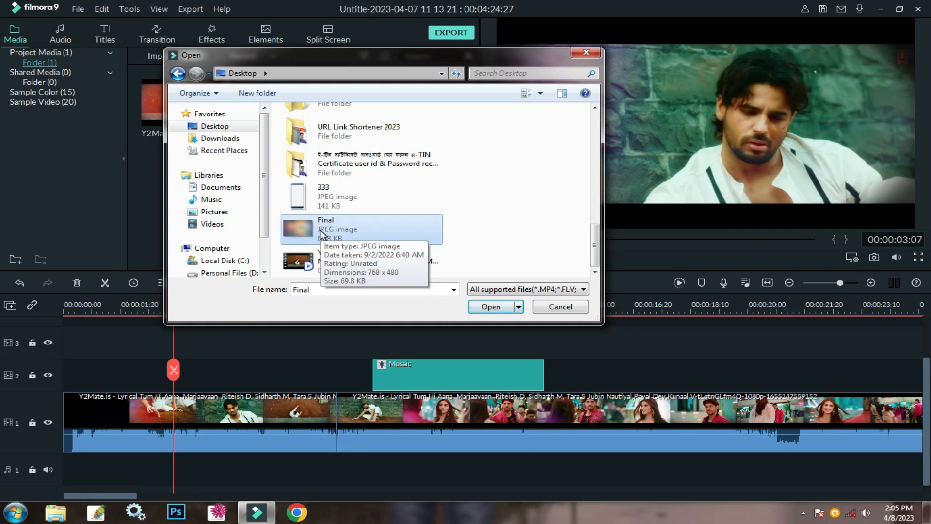
click(485, 307)
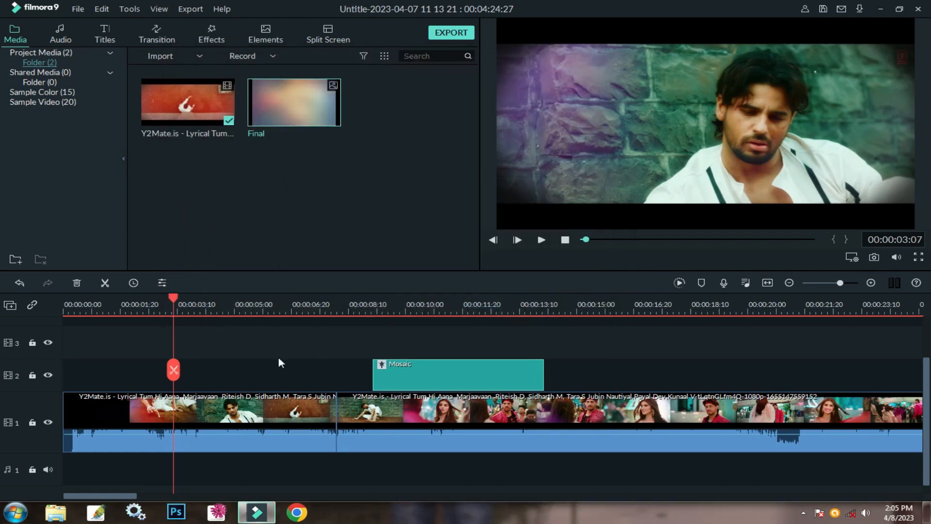
Step: Try inserting the Final image into track 1 at 00:00:03:07 and moving it to track 2, and undo both edits
click(294, 102)
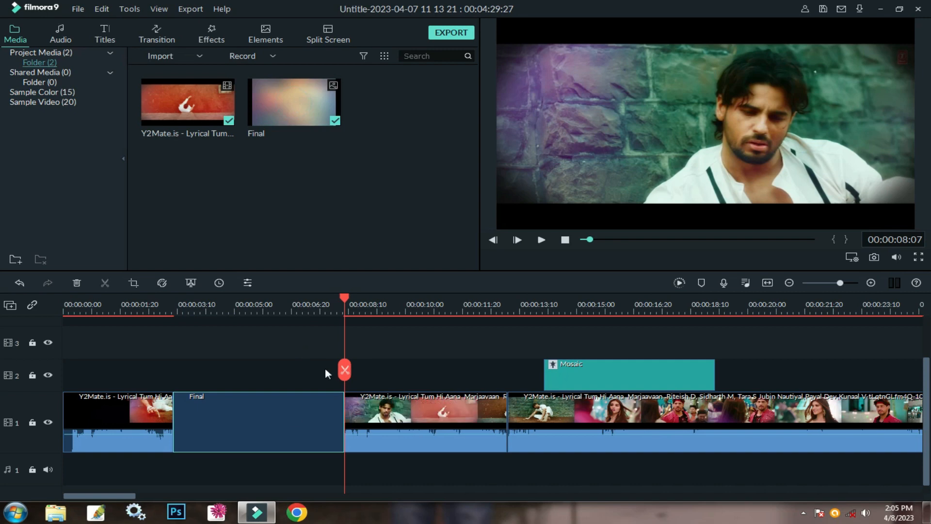
drag(272, 426, 269, 369)
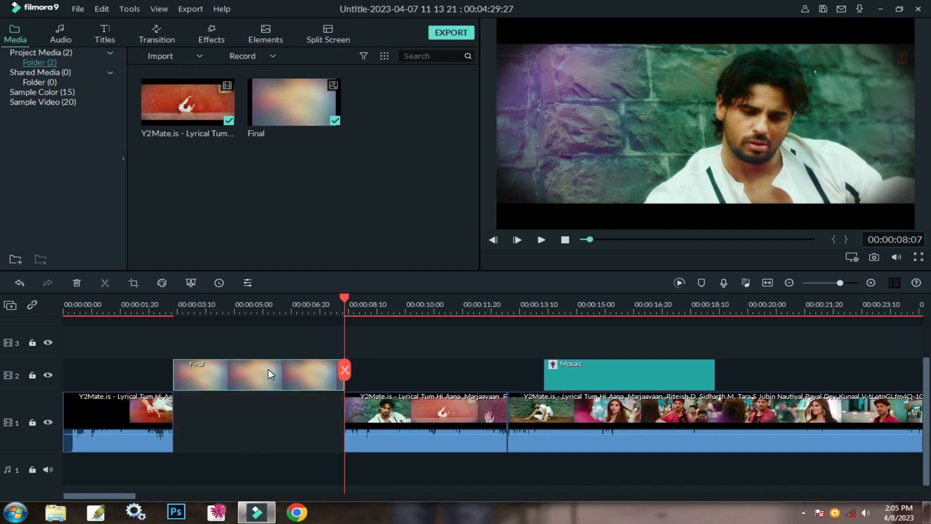
key(ctrl+z)
key(ctrl+z)
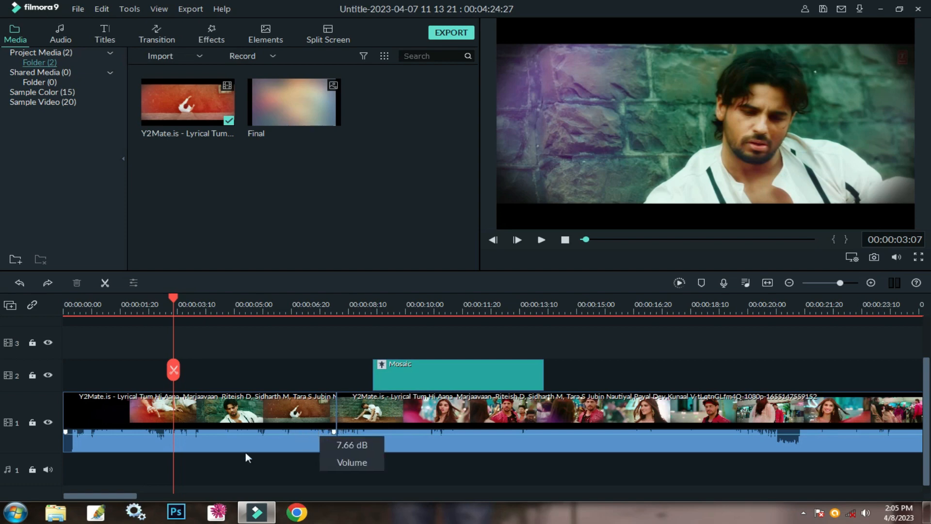
Step: Lock video track 1 and add the Final image to track 2 at 00:00:03:07
click(221, 413)
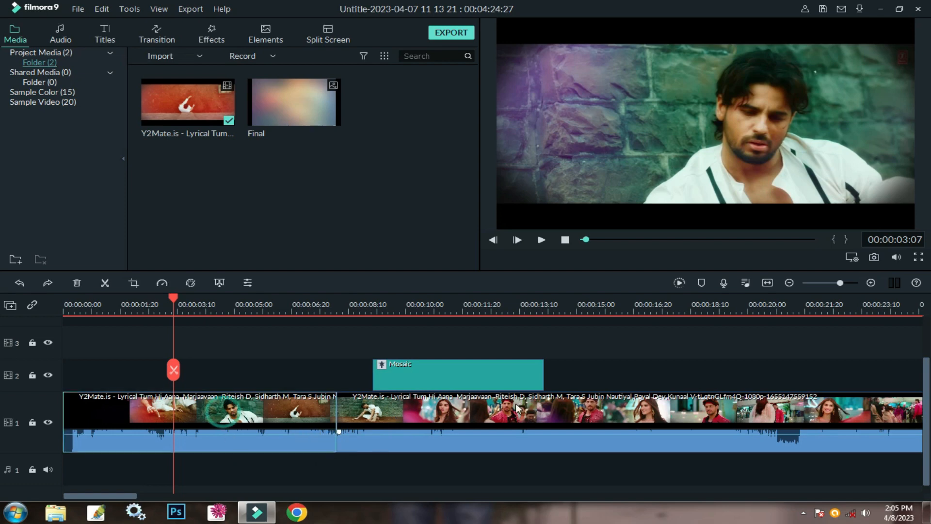
click(30, 422)
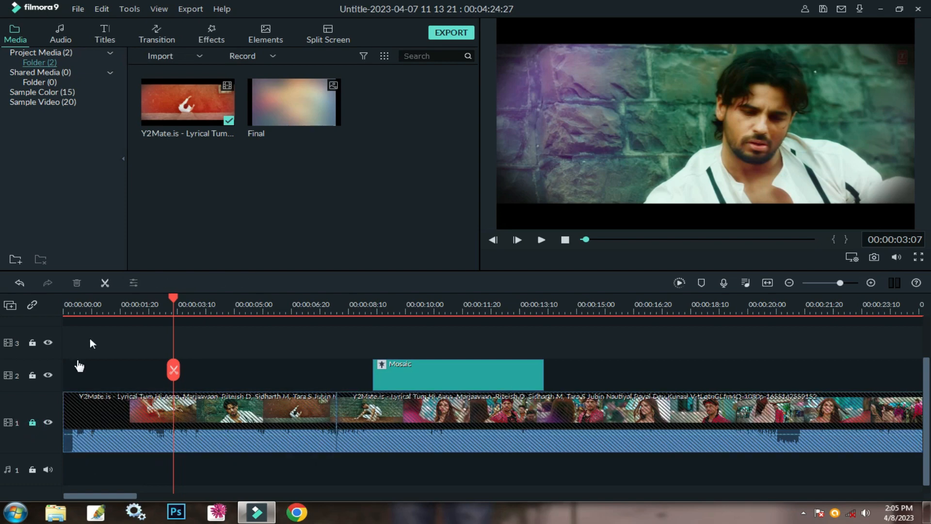
click(294, 103)
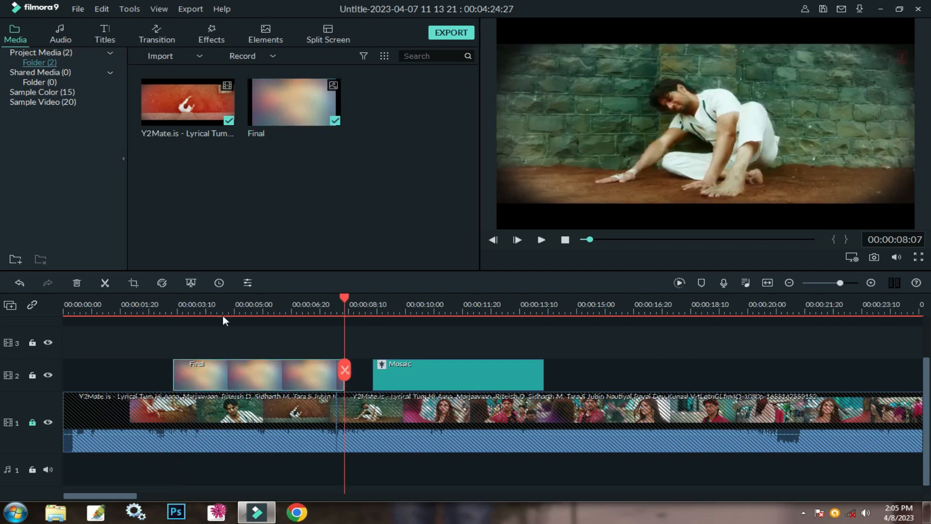
Step: Play the section with the Final image to 00:00:05:04, and shrink and reposition the image over the left part of the video frame
click(208, 309)
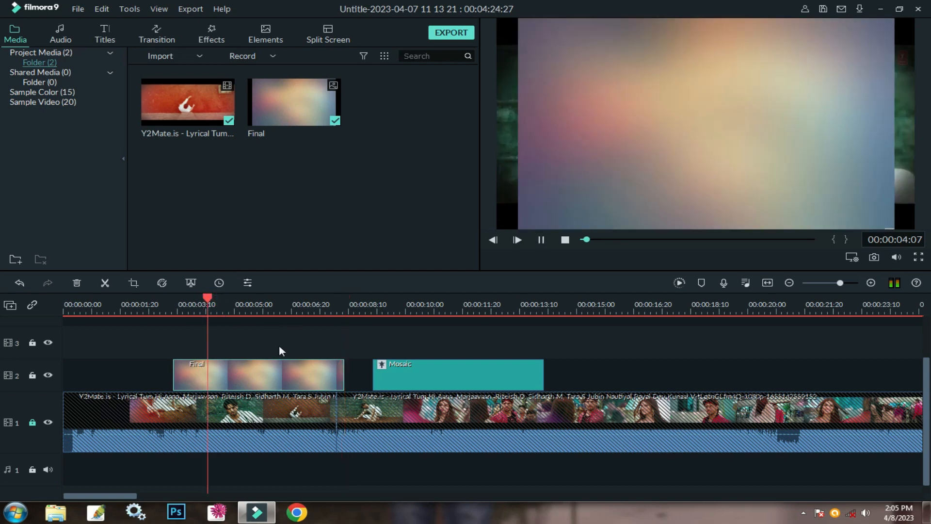
key(space)
click(630, 175)
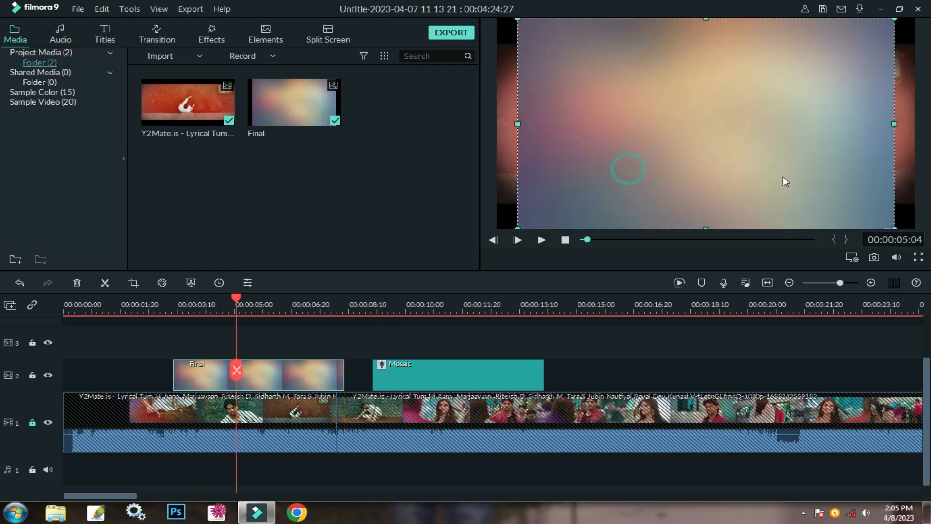
drag(895, 124, 679, 166)
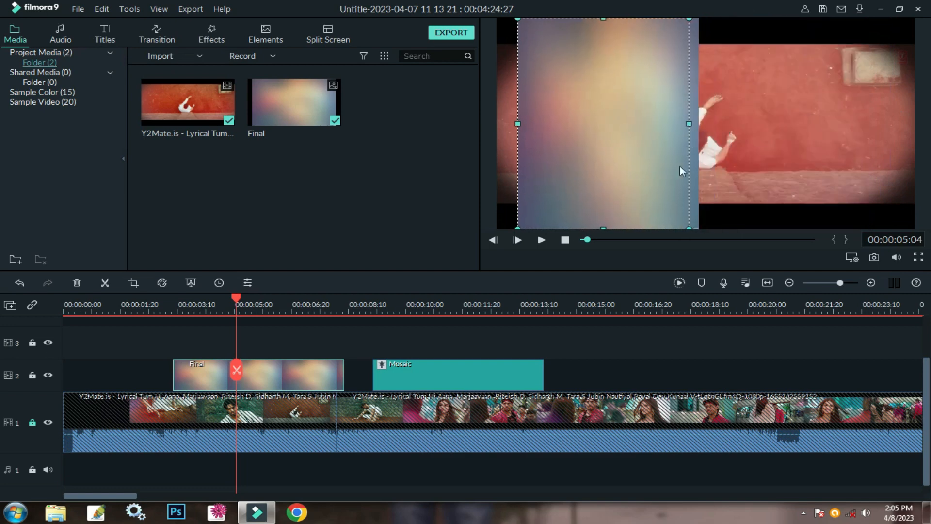
drag(603, 228, 608, 186)
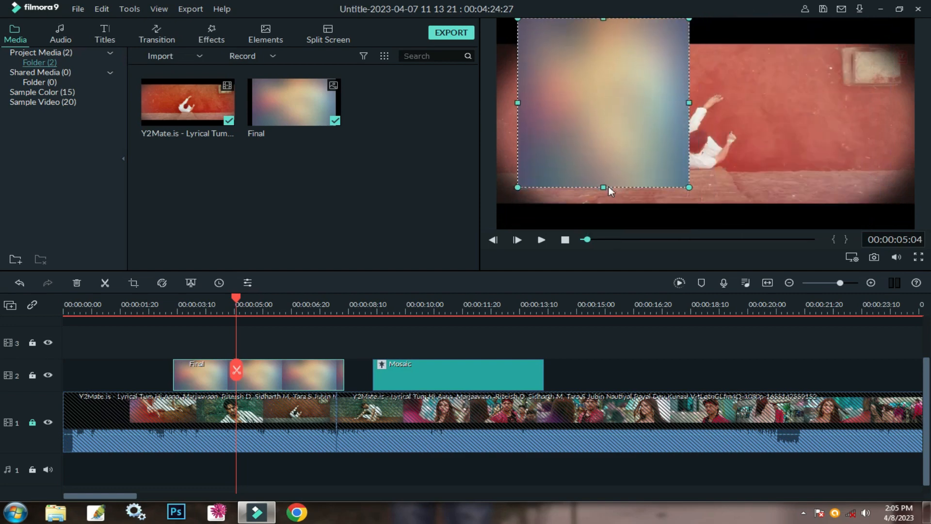
drag(609, 143, 607, 158)
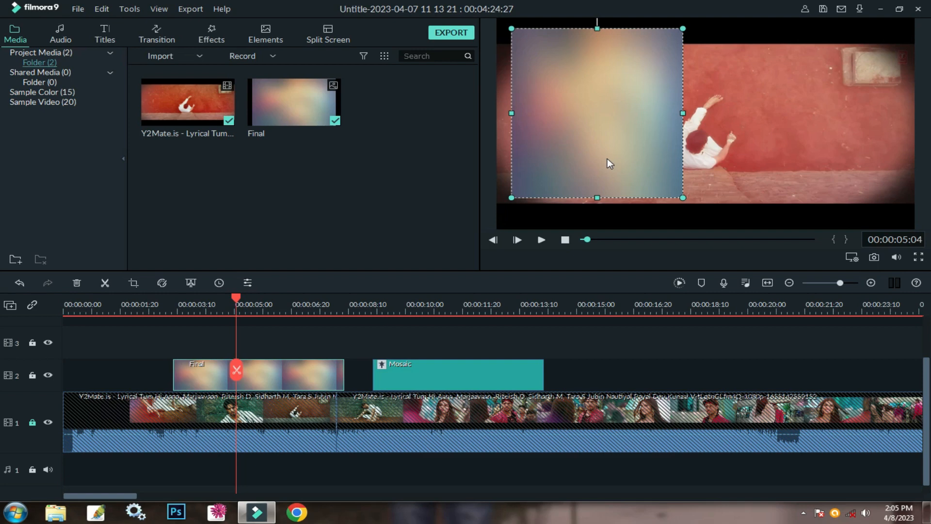
Step: Look through the overlay, utility and favourite effects, and add the Sideways 1 effect to track 2 at 00:00:03:17
click(225, 305)
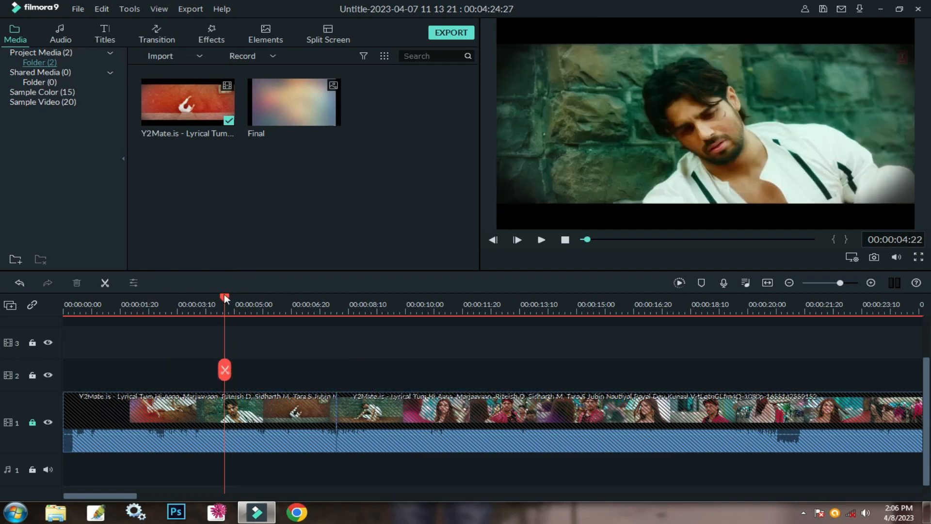
drag(224, 294, 207, 310)
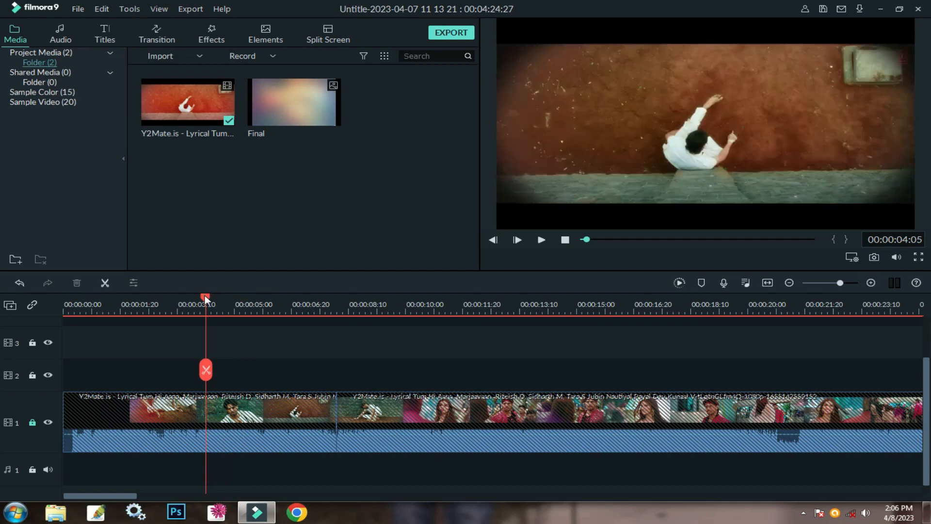
click(208, 298)
drag(205, 297, 187, 301)
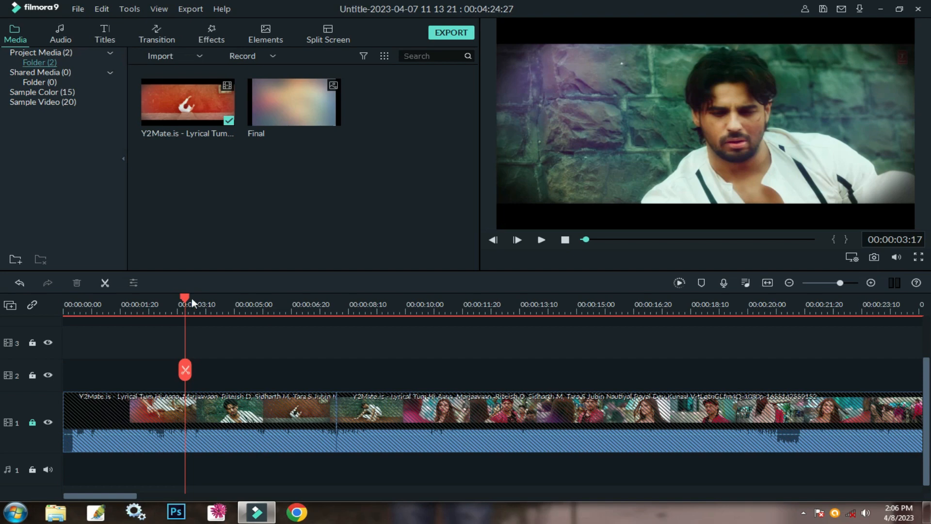
click(201, 36)
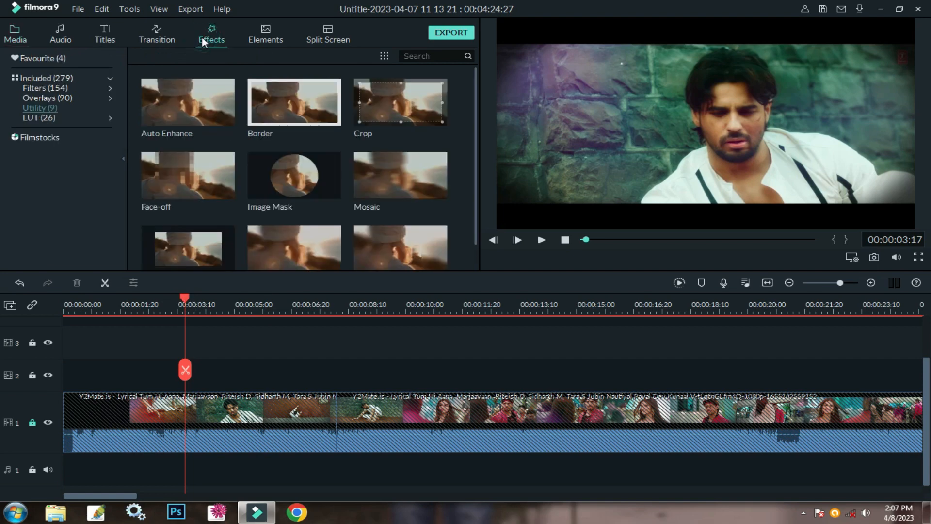
click(36, 89)
click(32, 97)
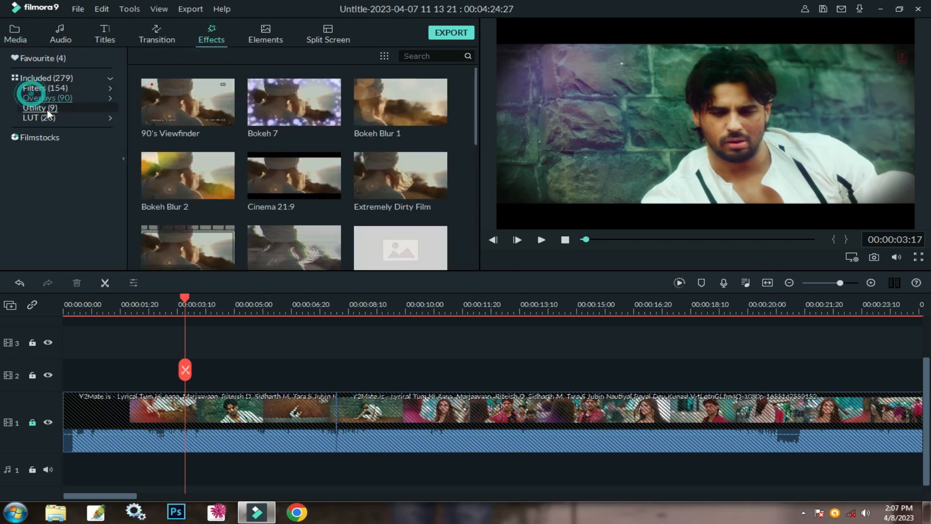
click(41, 110)
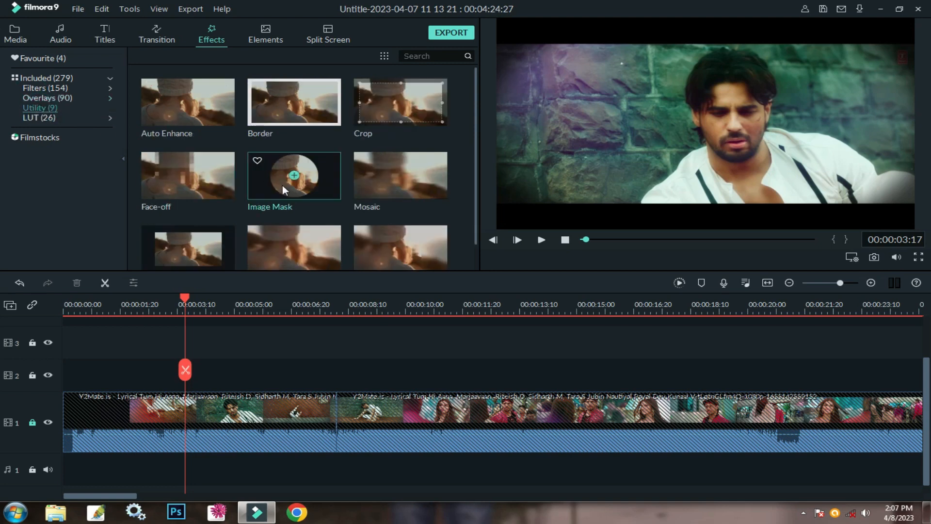
click(34, 57)
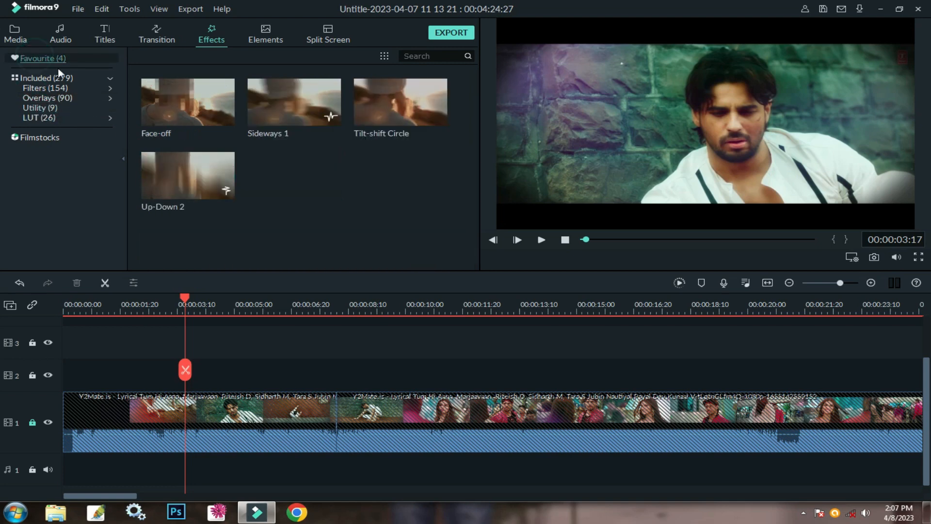
click(294, 102)
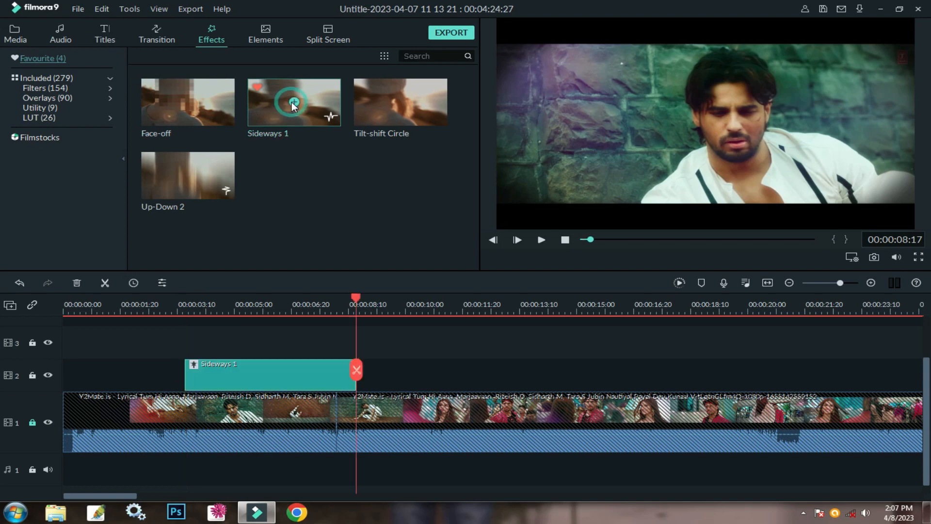
Step: Play the video from just before the Sideways 1 effect to 00:00:07:24
click(182, 308)
key(space)
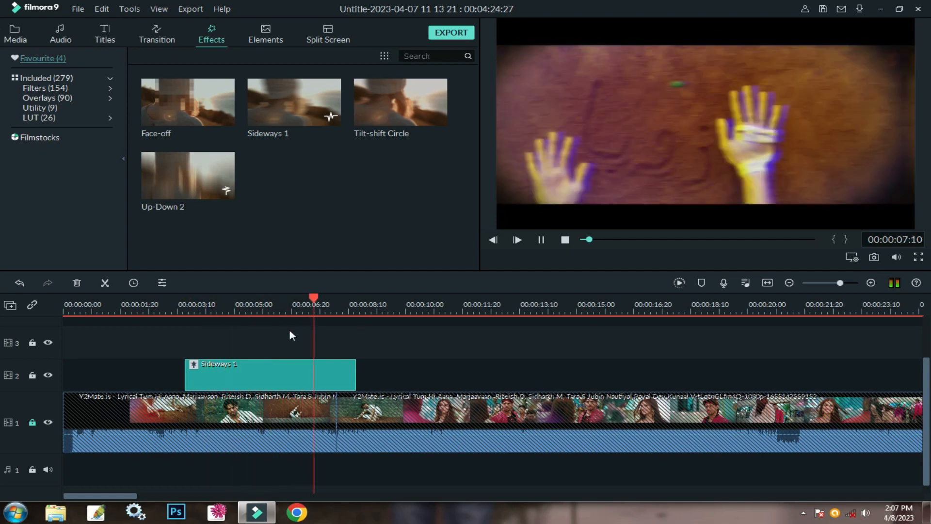
key(space)
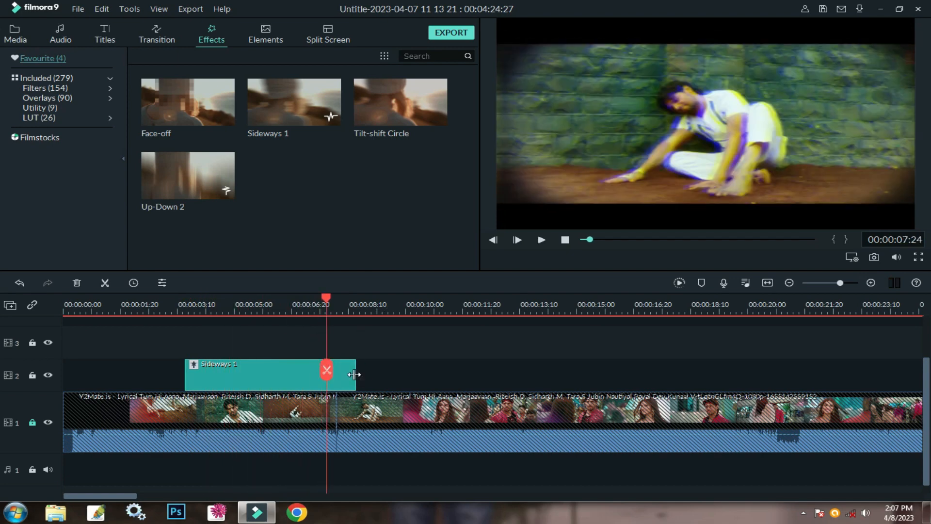
Step: Shorten the Sideways 1 effect on track 2 to about half a second from its end, and play the section through to 00:00:05:00
drag(354, 374, 199, 376)
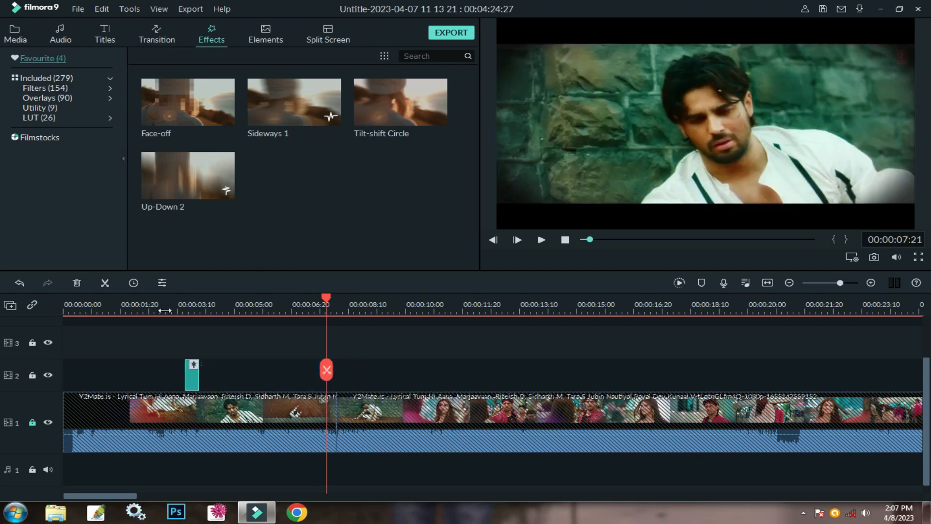
click(165, 310)
key(space)
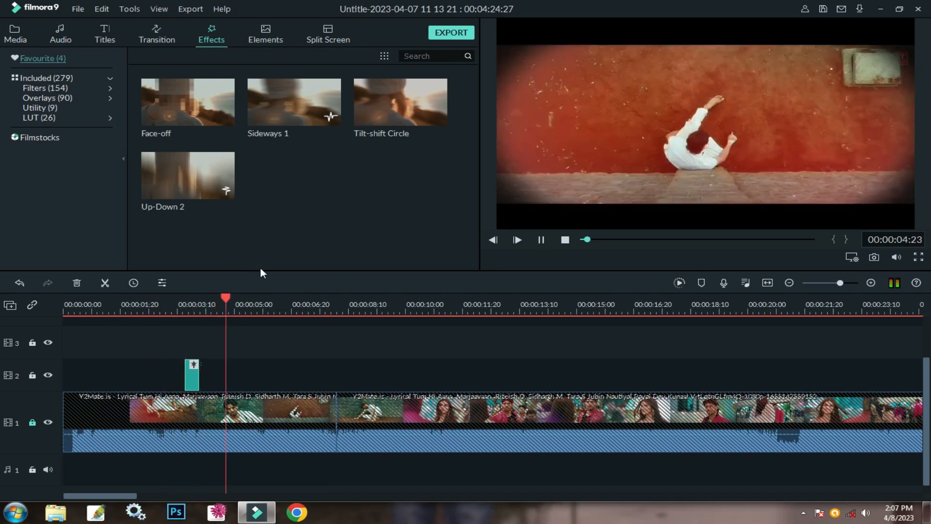
key(space)
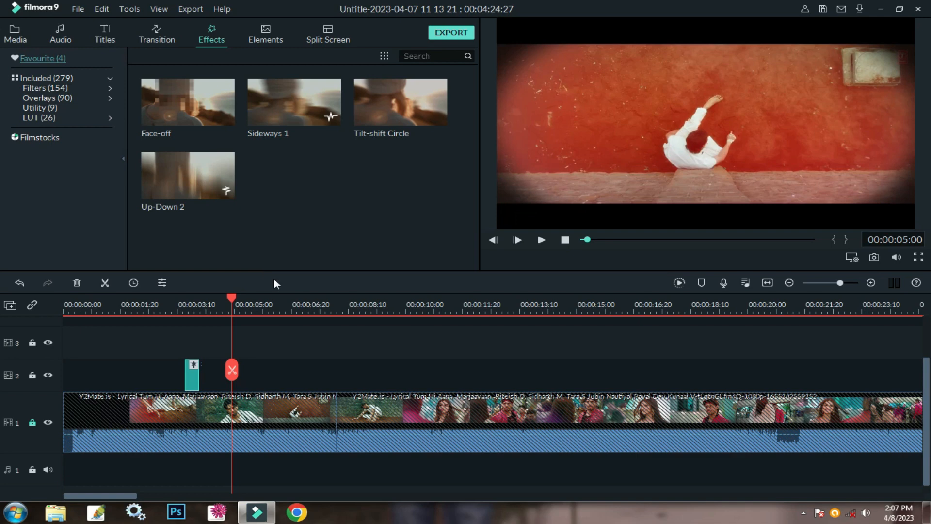
click(48, 97)
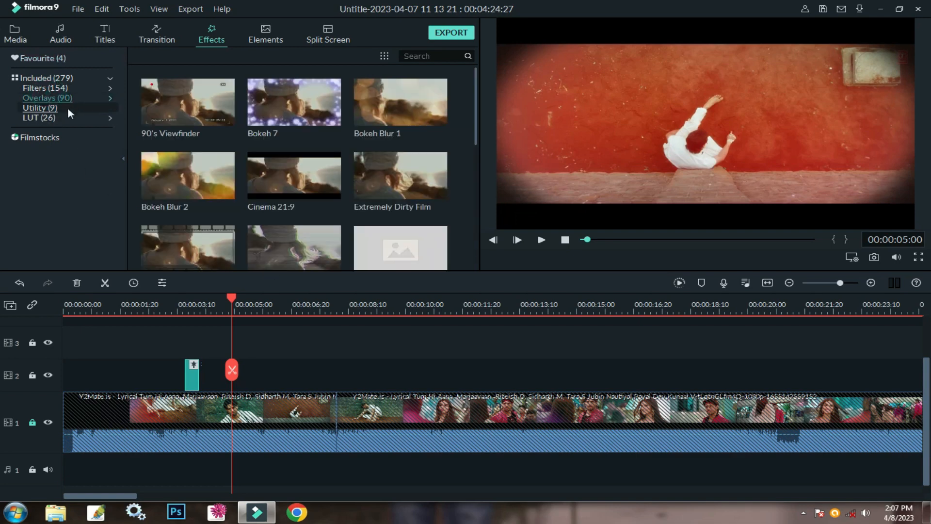
click(51, 108)
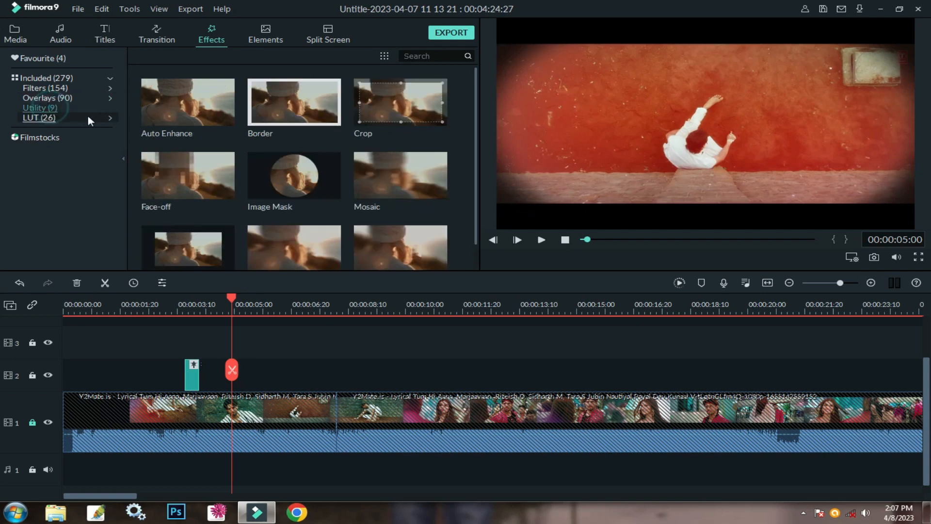
click(63, 118)
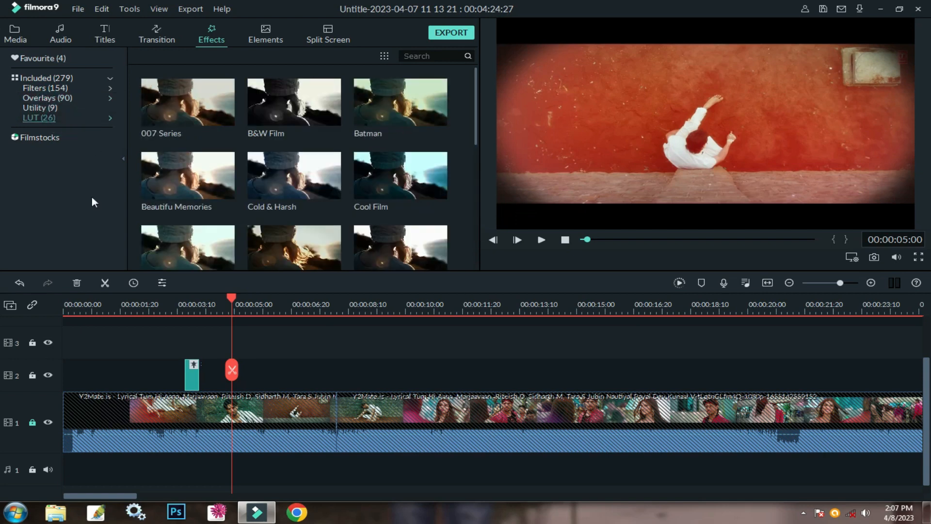
drag(90, 496, 69, 467)
Step: Set up a device export in the iPhone format with Good quality and a 1920x1080 resolution
click(191, 9)
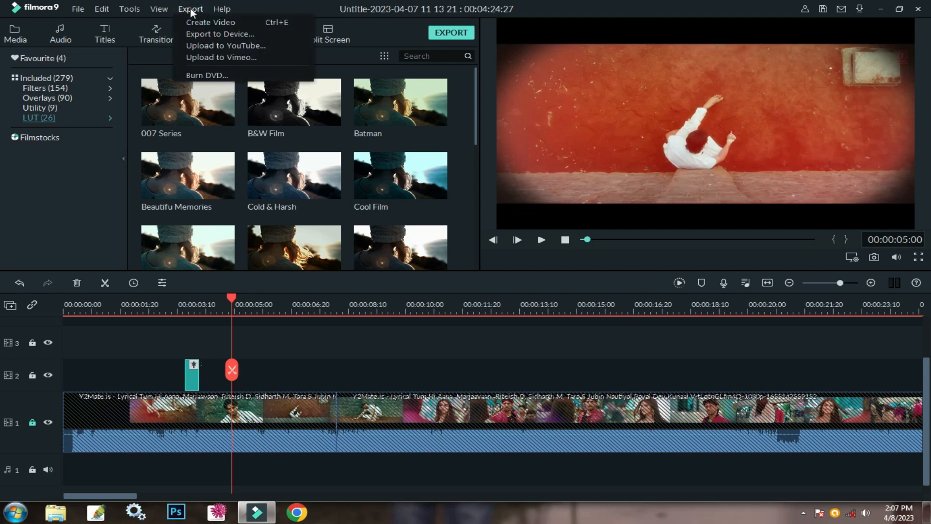
click(213, 35)
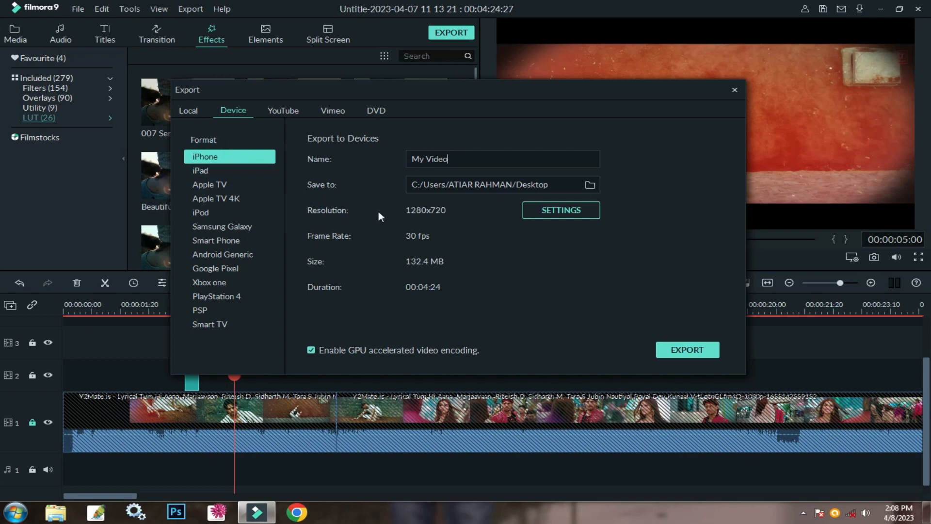
click(564, 212)
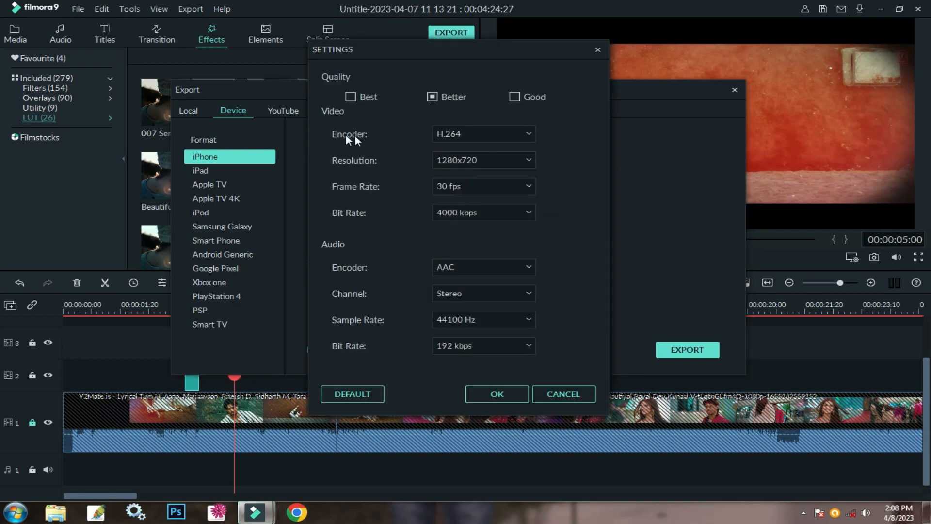
click(475, 161)
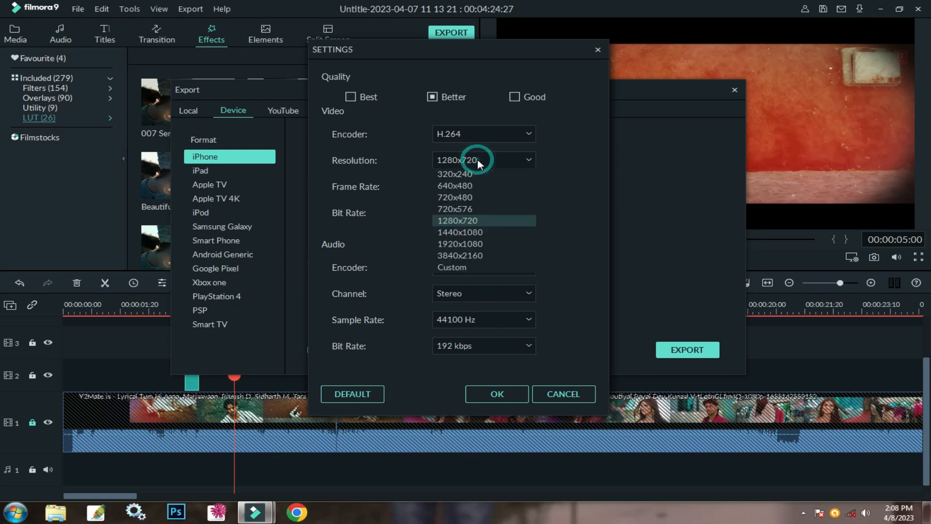
click(450, 244)
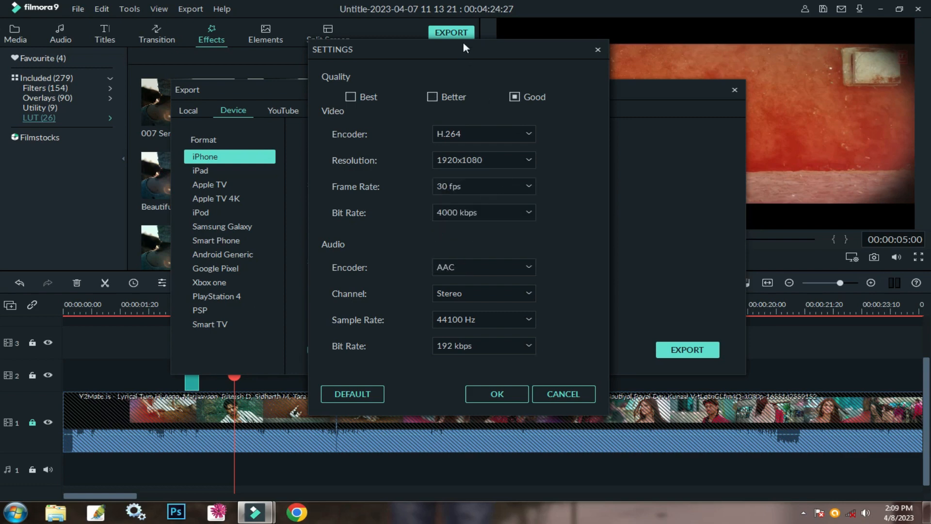
mouse_move(463, 43)
mouse_down()
mouse_move(430, 40)
mouse_move(457, 46)
mouse_up()
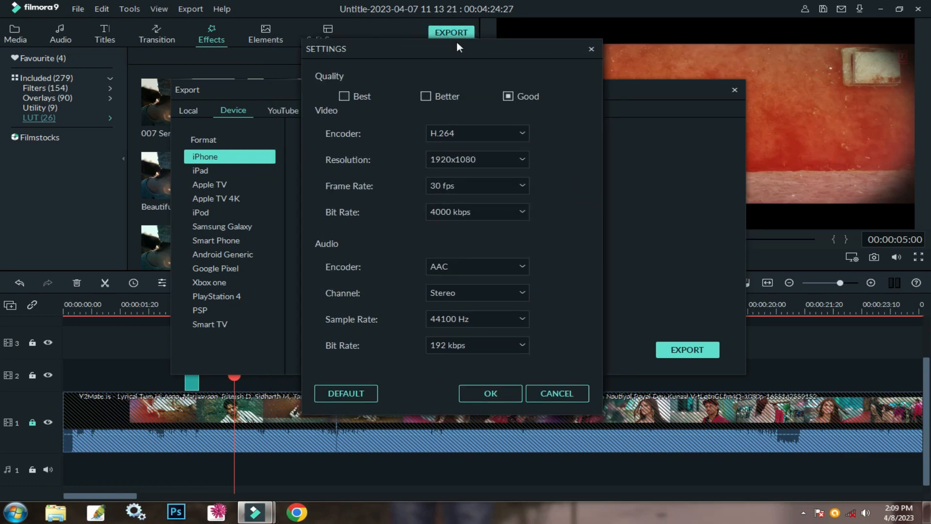
click(484, 388)
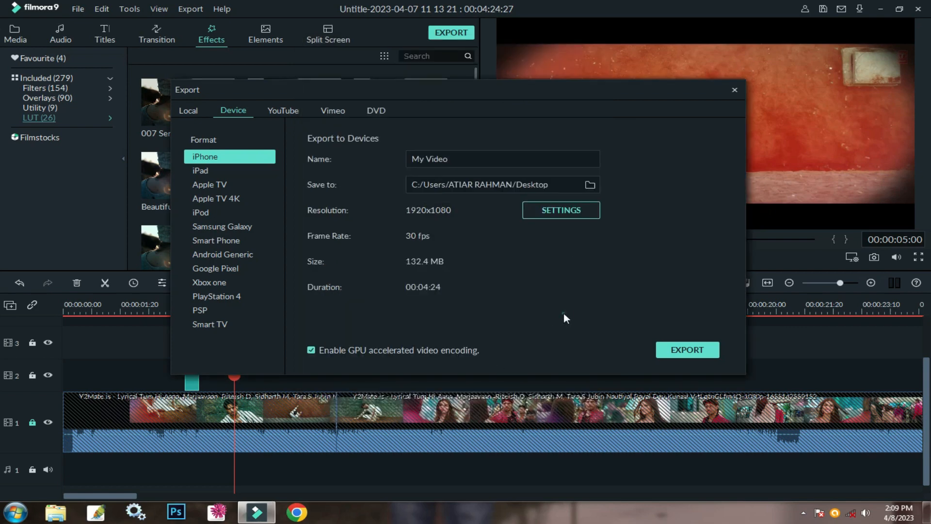
Step: Start exporting My Video to the desktop folder and shift the export progress window slightly
click(688, 352)
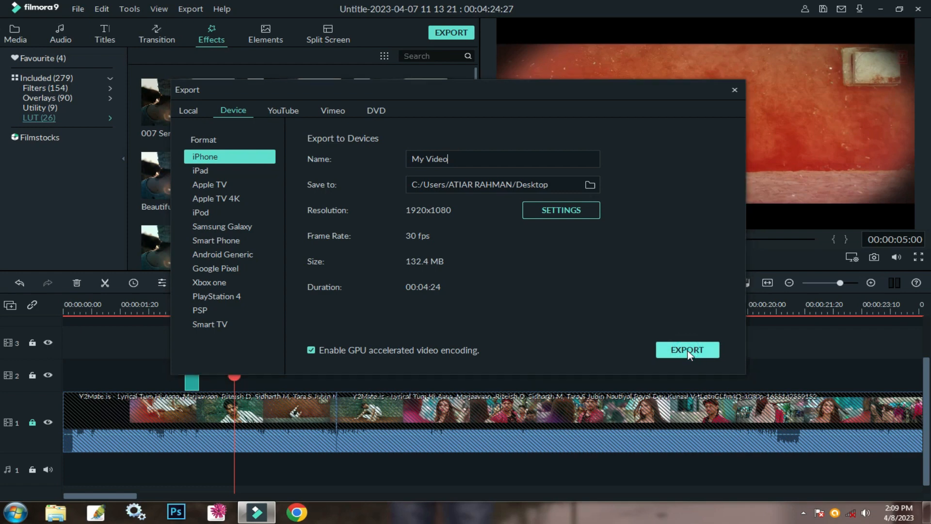
drag(479, 98, 440, 110)
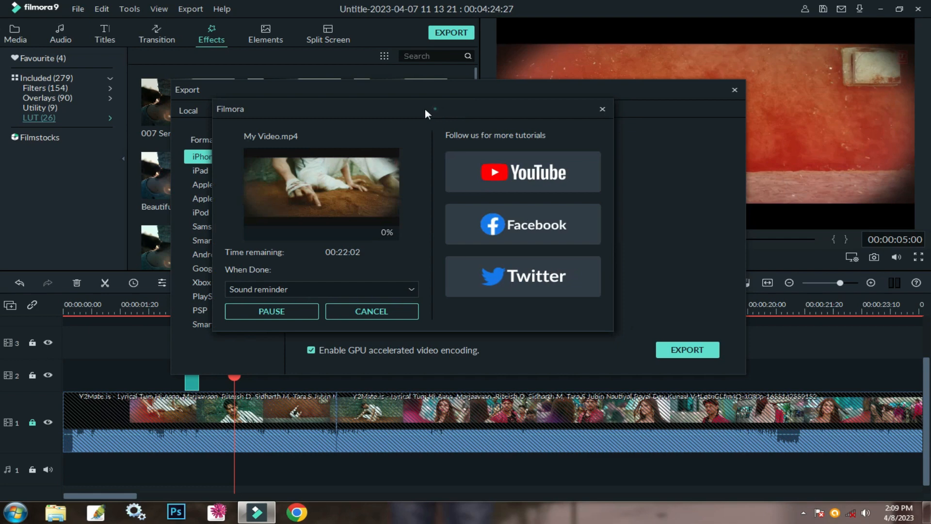
drag(425, 109, 413, 110)
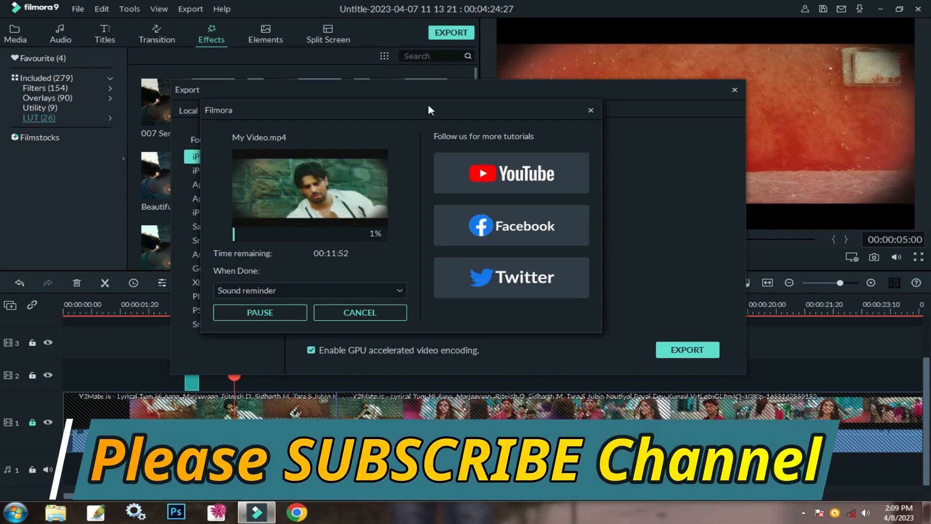
drag(429, 104, 384, 108)
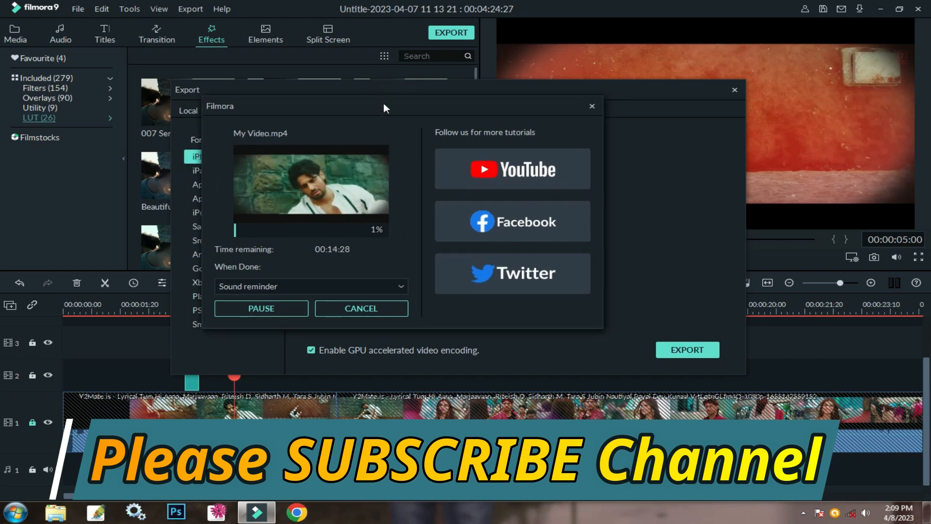